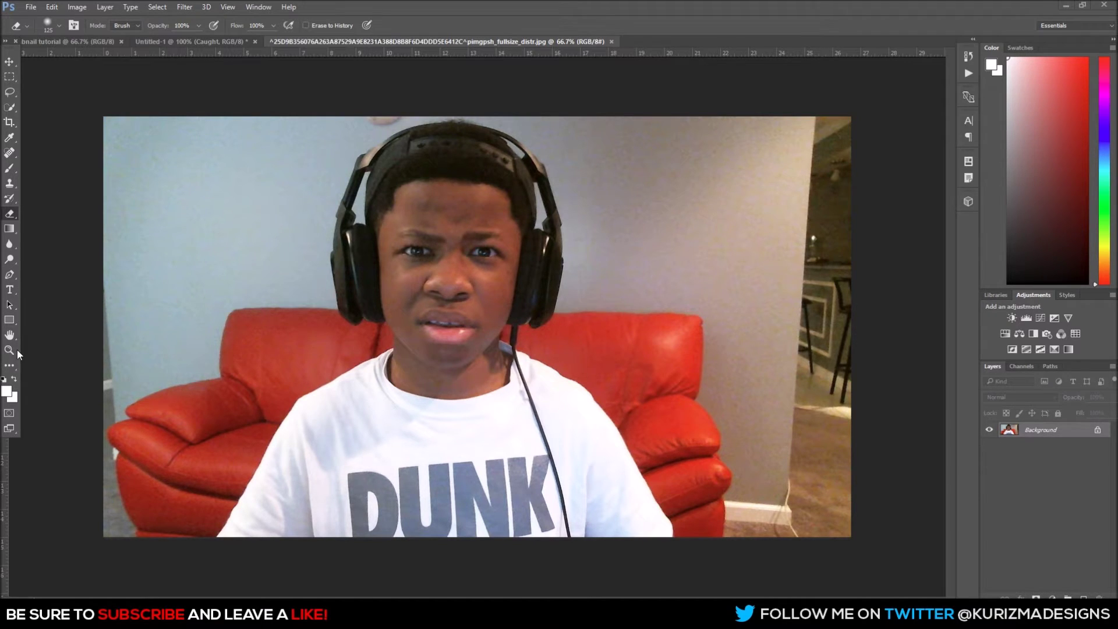
# Switch to the blank Untitled-1 thumbnail document.
pyautogui.click(190, 42)
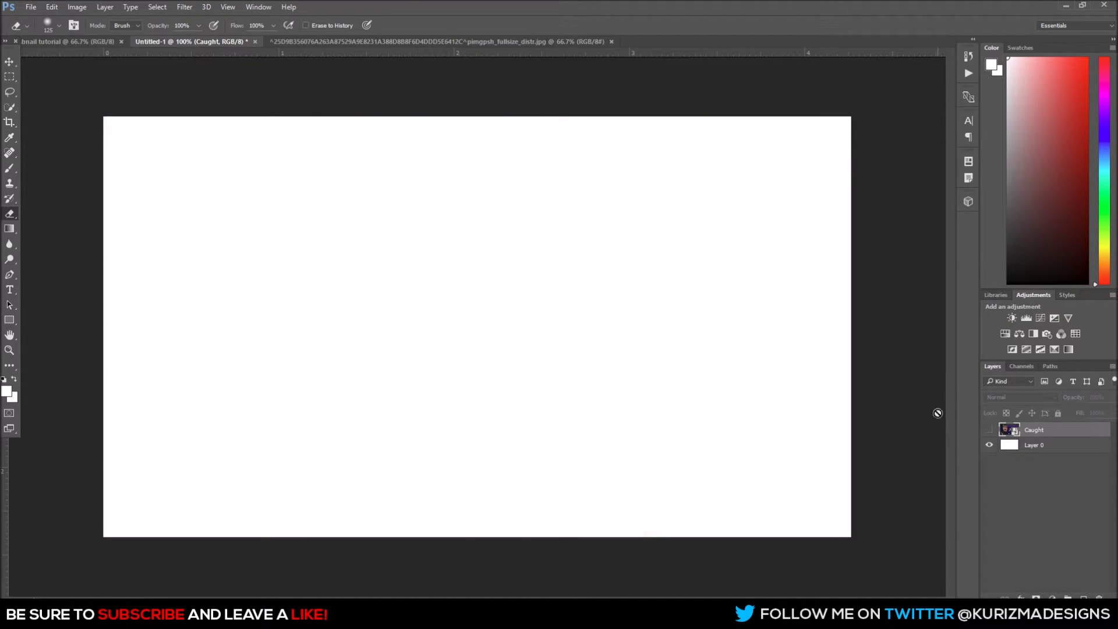
# Check the hidden Caught layer, then unlock the photo's Background into Layer 0 with Quick Selection ready.
pyautogui.click(989, 429)
pyautogui.click(989, 429)
pyautogui.click(533, 42)
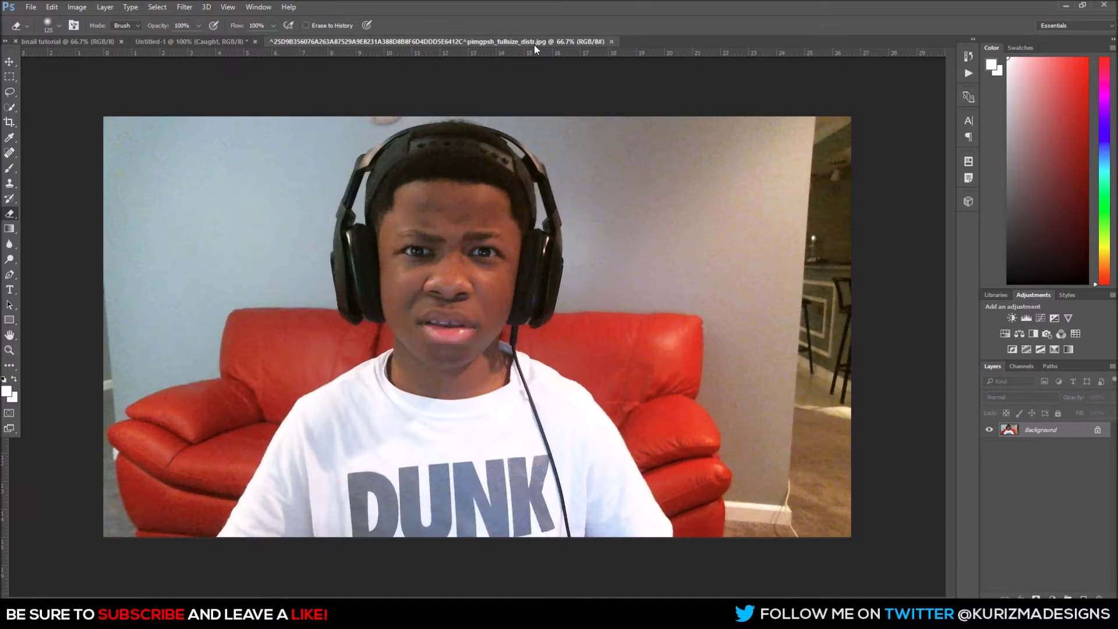
pyautogui.click(1098, 430)
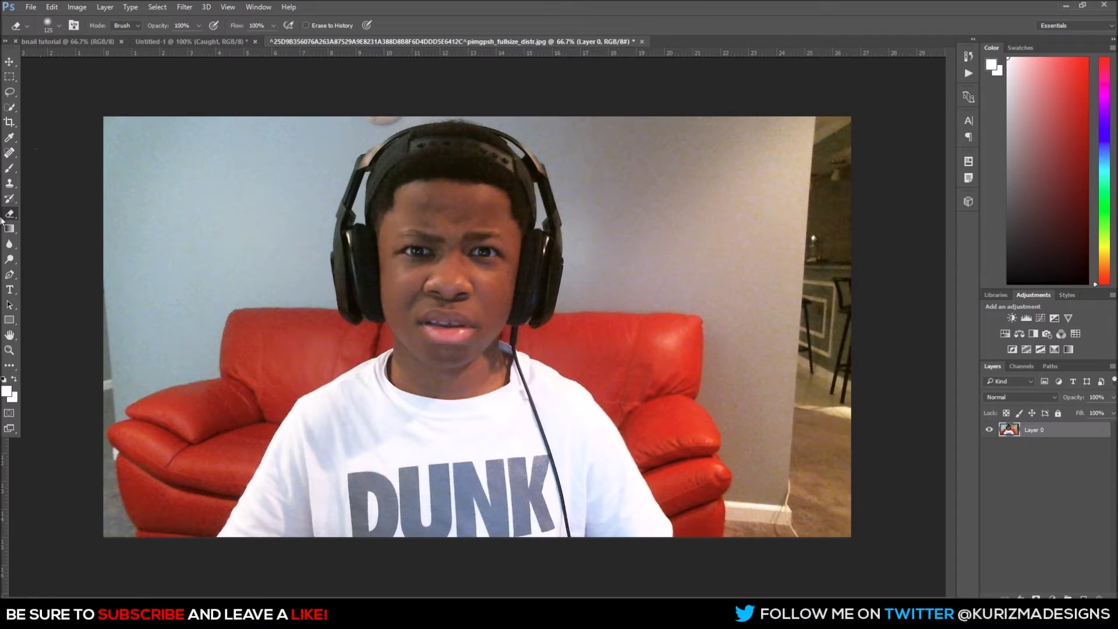
pyautogui.click(9, 108)
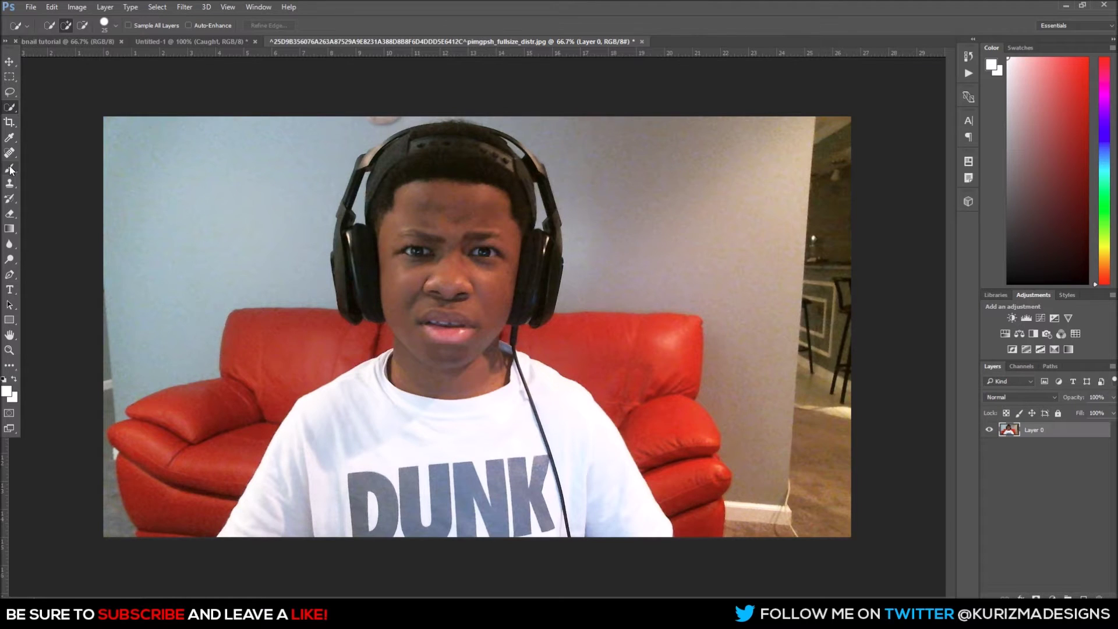
# Quick-select the boy, subtract stray areas with Alt, and copy him to Layer 1 with Ctrl+J.
pyautogui.moveTo(401, 544)
pyautogui.mouseDown()
pyautogui.moveTo(389, 504)
pyautogui.moveTo(426, 468)
pyautogui.moveTo(398, 507)
pyautogui.moveTo(533, 494)
pyautogui.moveTo(512, 506)
pyautogui.moveTo(454, 508)
pyautogui.moveTo(540, 487)
pyautogui.moveTo(604, 517)
pyautogui.moveTo(549, 415)
pyautogui.moveTo(476, 370)
pyautogui.moveTo(464, 345)
pyautogui.moveTo(445, 182)
pyautogui.moveTo(458, 157)
pyautogui.moveTo(488, 176)
pyautogui.moveTo(400, 214)
pyautogui.moveTo(367, 261)
pyautogui.mouseUp()
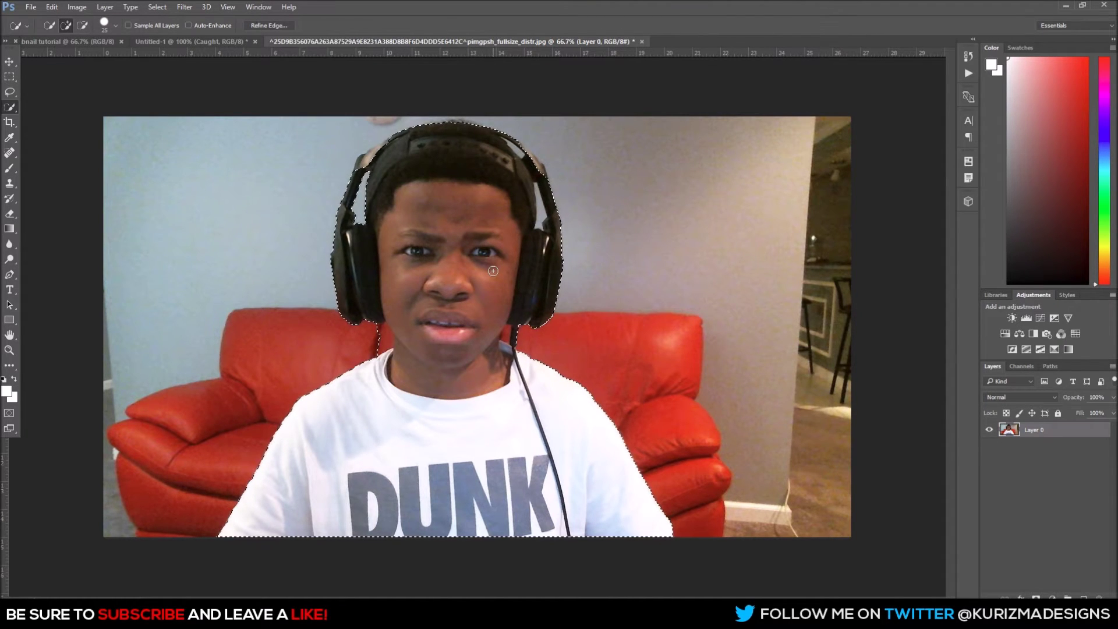
pyautogui.press('alt')
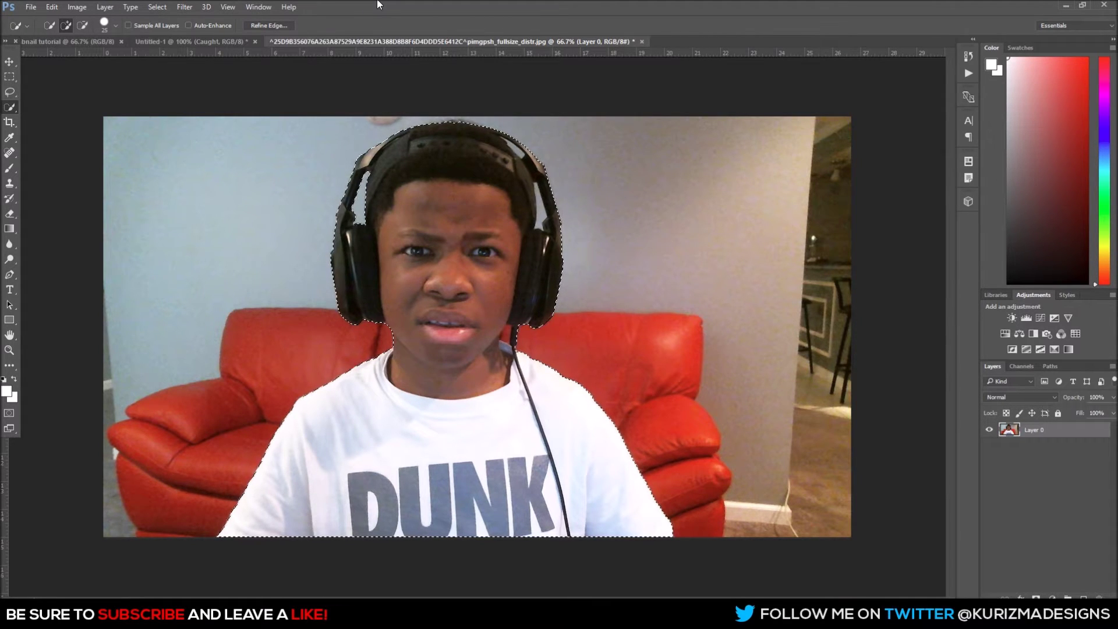
pyautogui.hotkey('ctrl', 'j')
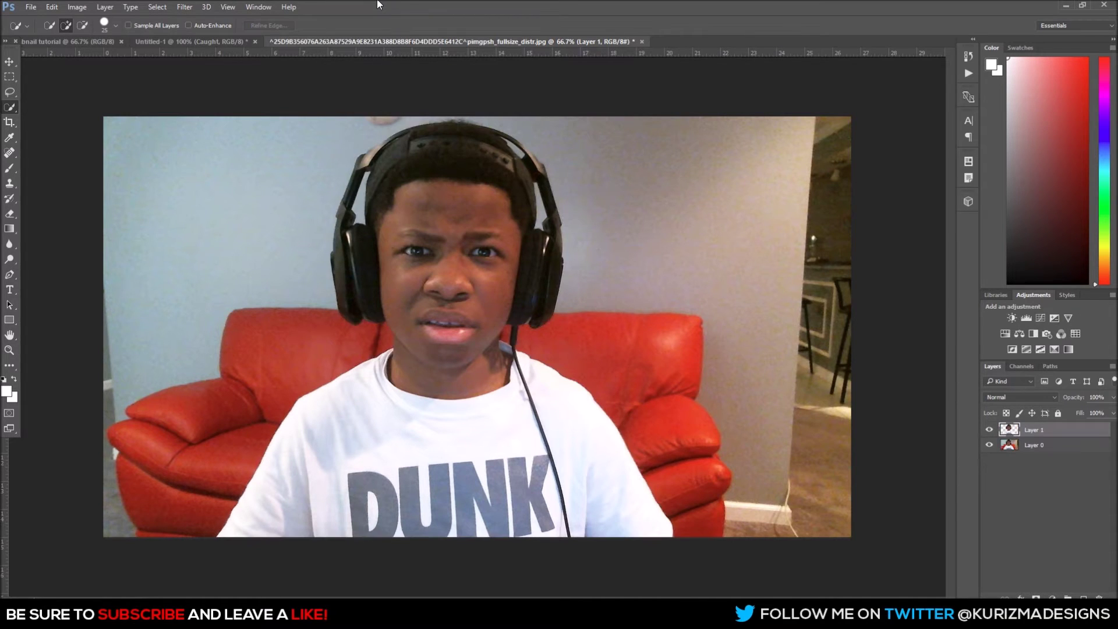
# Hide Layer 0 to inspect the cut-out's edges, and pick black as the foreground colour.
pyautogui.click(1032, 445)
pyautogui.click(989, 444)
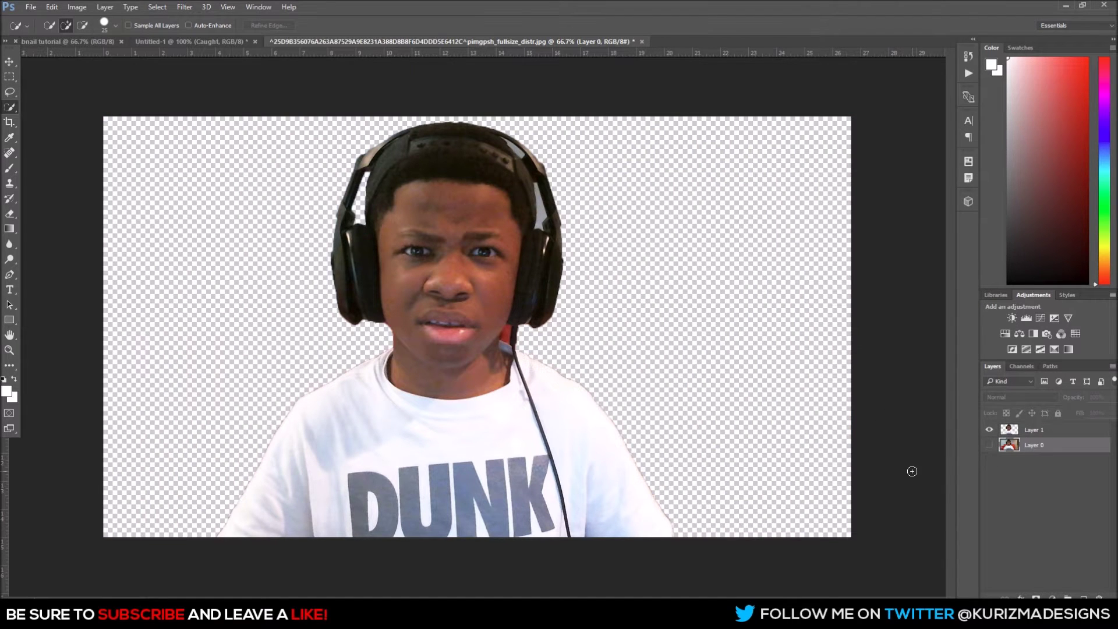
pyautogui.scroll(2, 442, 349)
pyautogui.scroll(3, 393, 373)
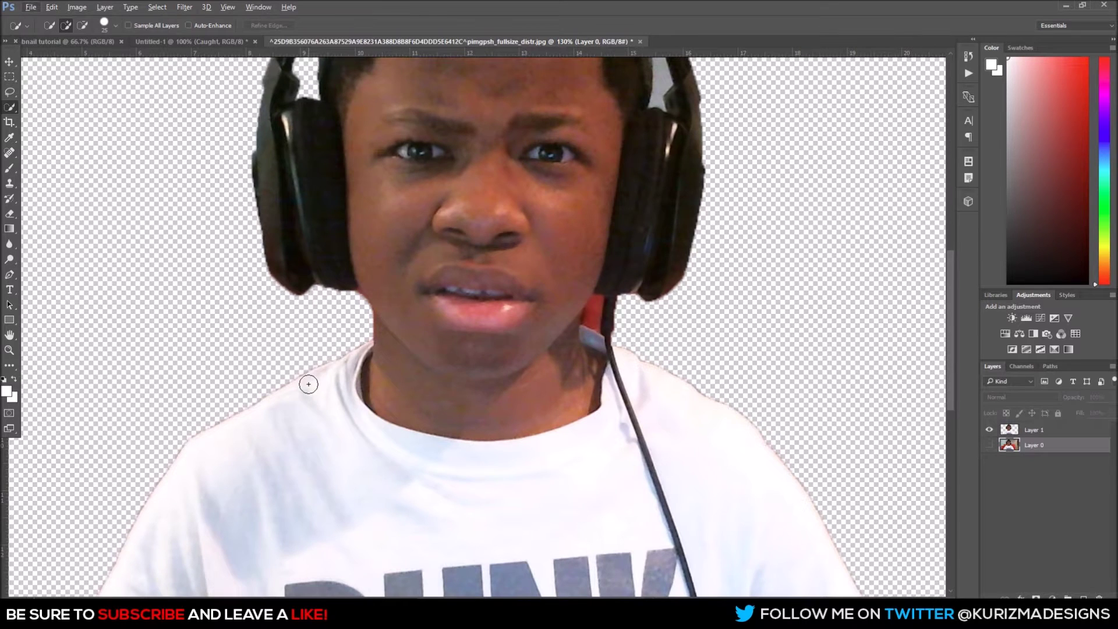
pyautogui.scroll(-5, 231, 407)
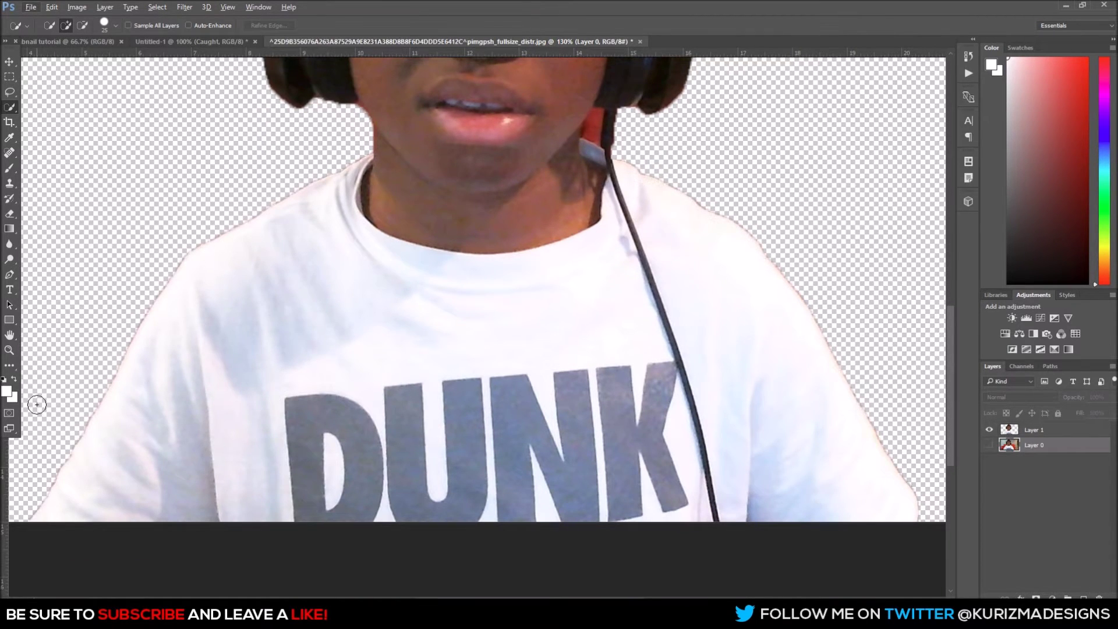
pyautogui.click(7, 392)
pyautogui.moveTo(644, 448); pyautogui.dragTo(481, 531)
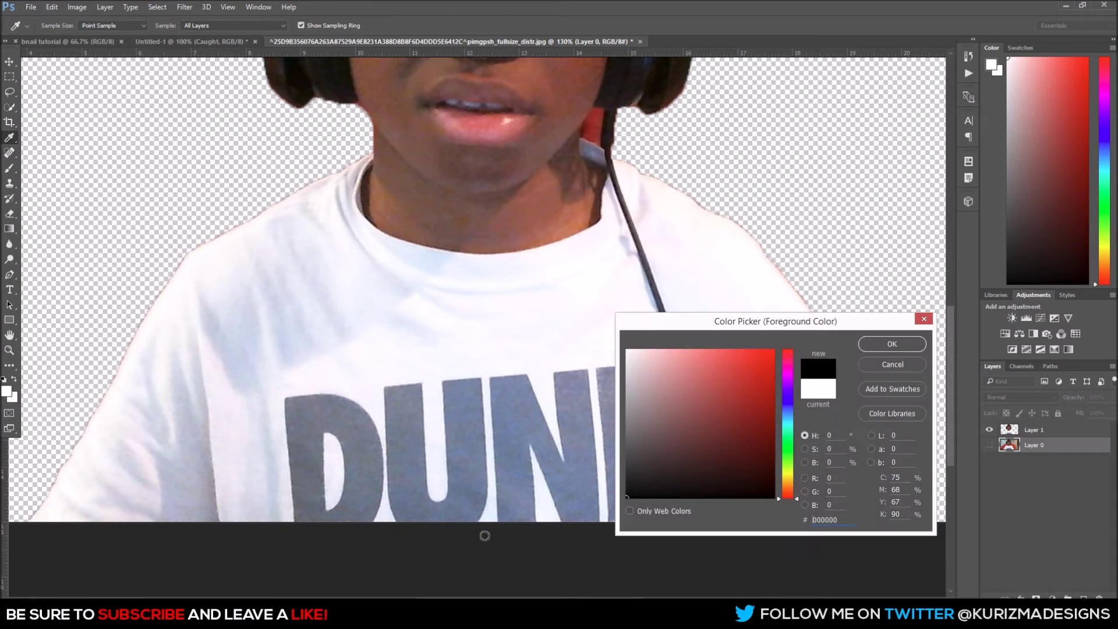
# Add Layer 2 beneath the cut-out, fill it black with Alt+Backspace, and inspect the edges.
pyautogui.click(924, 320)
pyautogui.click(1083, 597)
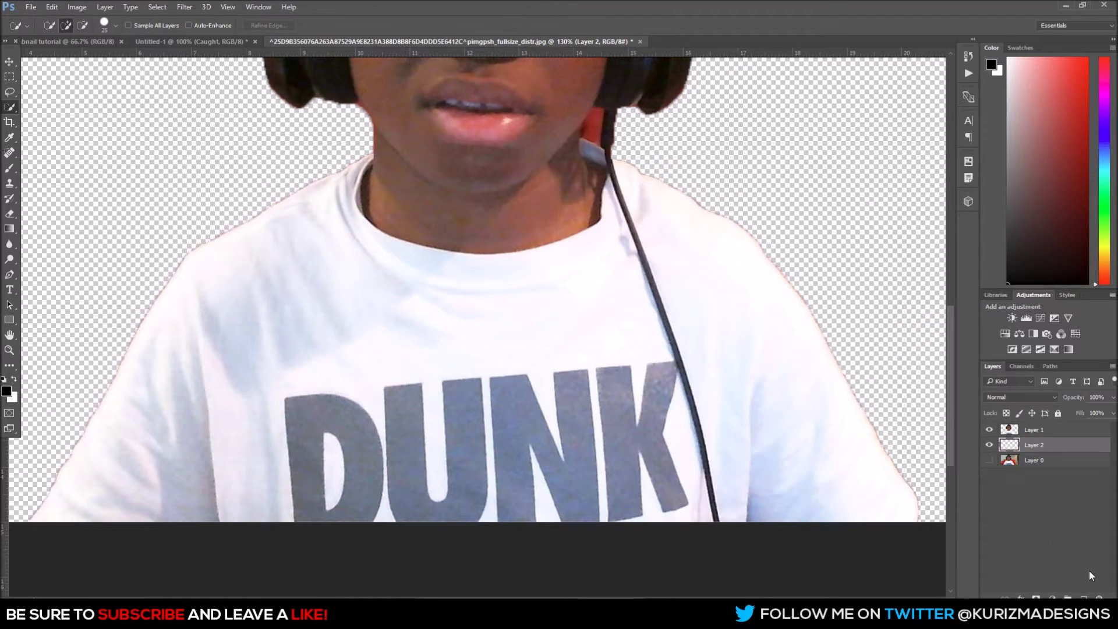
pyautogui.hotkey('alt', 'BackSpace')
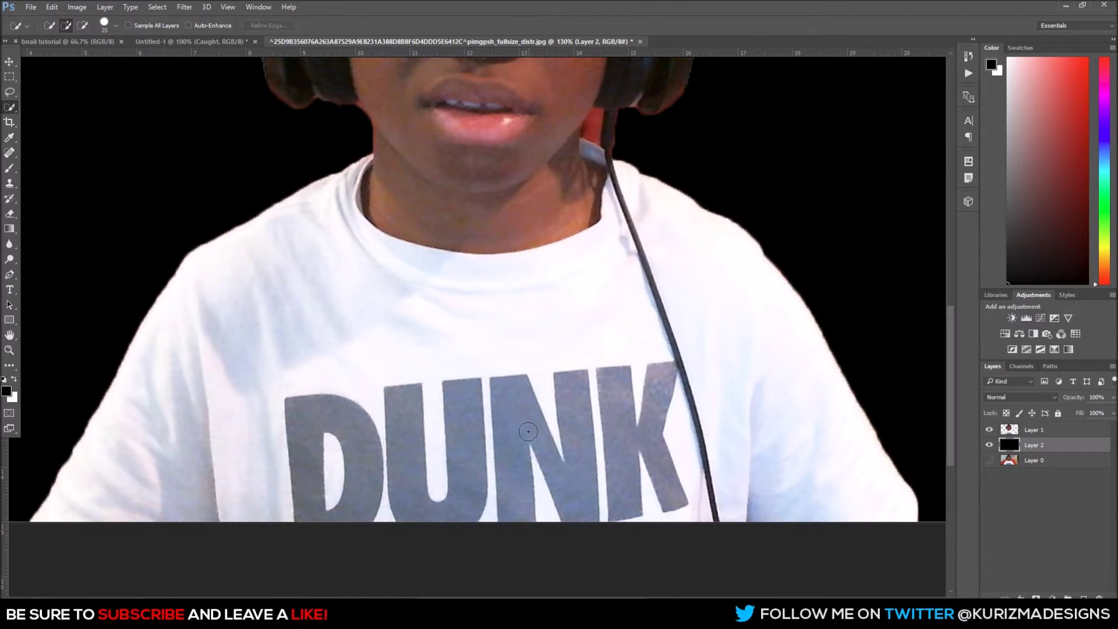
pyautogui.scroll(2, 629, 294)
pyautogui.scroll(12, 629, 293)
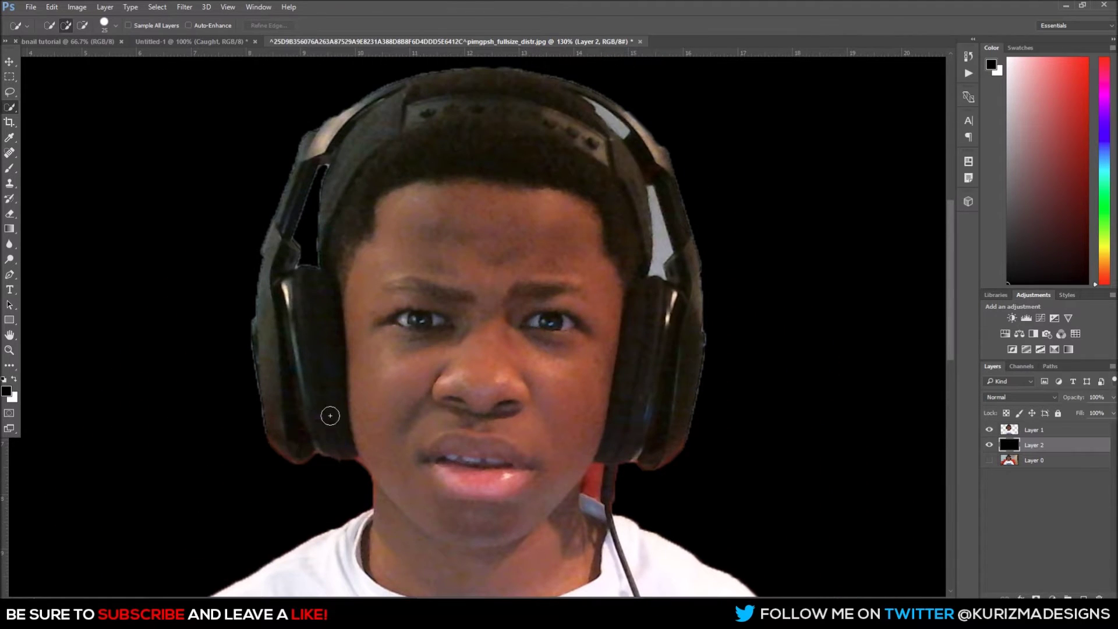
pyautogui.scroll(-2, 339, 417)
pyautogui.scroll(-5, 339, 418)
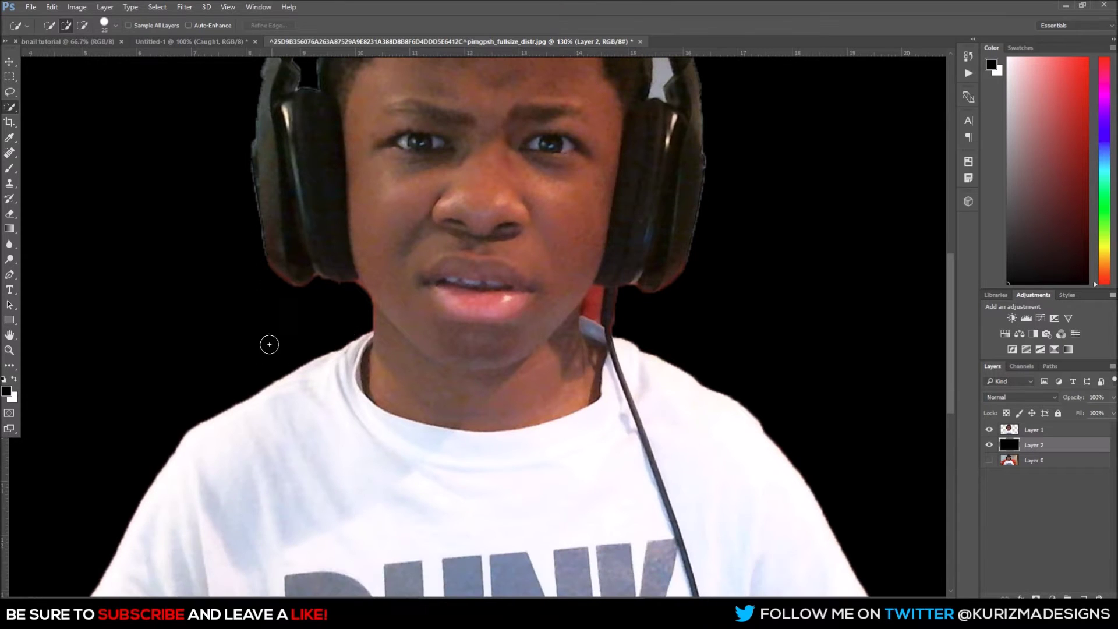
pyautogui.scroll(-4, 306, 332)
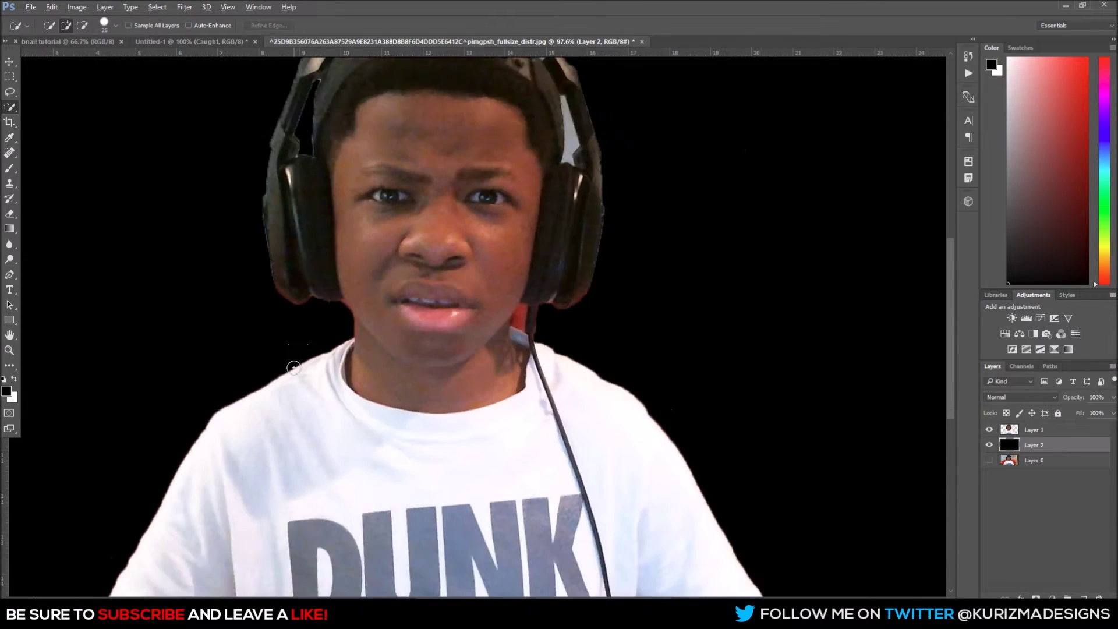
pyautogui.scroll(3, 277, 381)
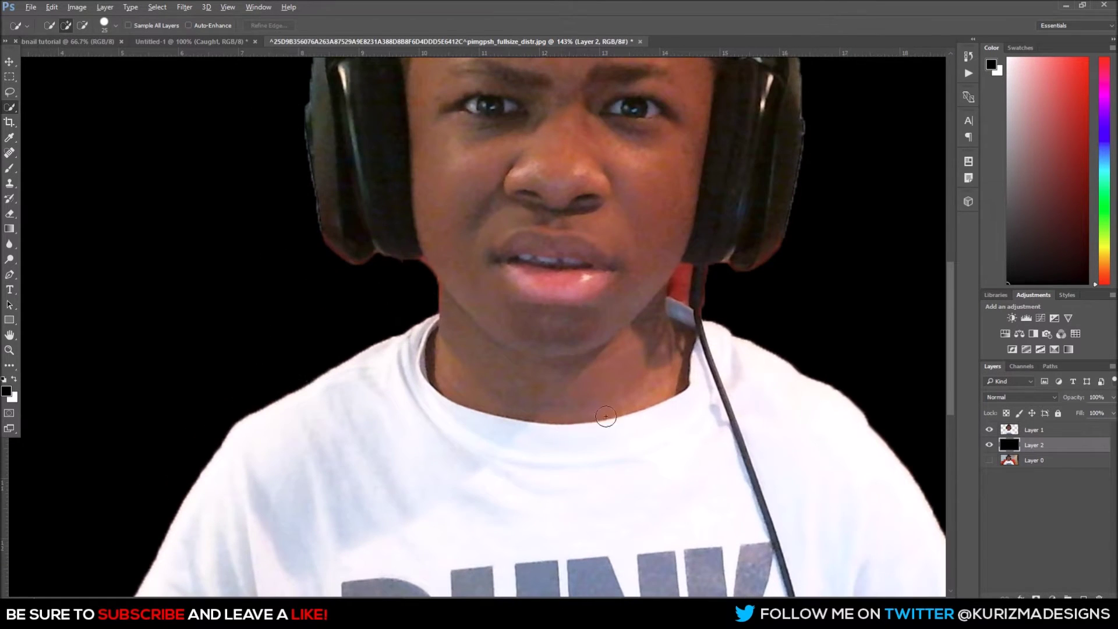
pyautogui.press('p')
pyautogui.scroll(2, 431, 274)
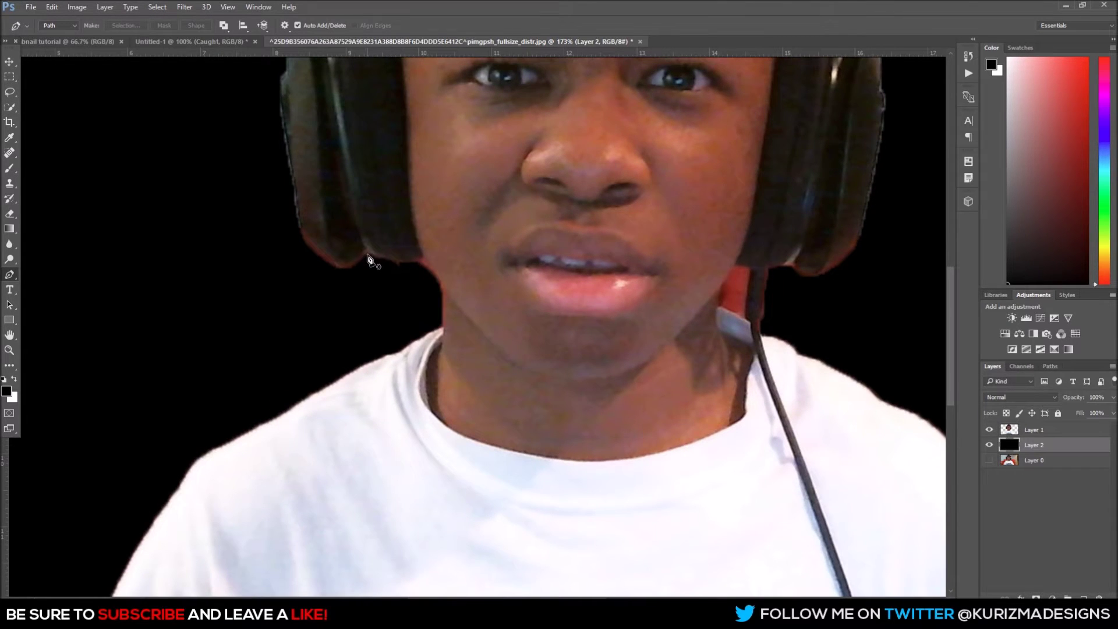
# Trace a closed Pen path around the leftover patch between the left headphone and neck.
pyautogui.click(367, 250)
pyautogui.moveTo(421, 256); pyautogui.dragTo(465, 254)
pyautogui.click(422, 257)
pyautogui.click(441, 323)
pyautogui.hotkey('ctrl', 'z')
pyautogui.moveTo(441, 283); pyautogui.dragTo(444, 296)
pyautogui.click(441, 283)
pyautogui.click(443, 321)
pyautogui.click(337, 321)
pyautogui.click(366, 250)
# Turn the traced paths into selections, remove the patch, and erase leftover edge pixels.
pyautogui.rightClick(371, 272)
pyautogui.click(416, 326)
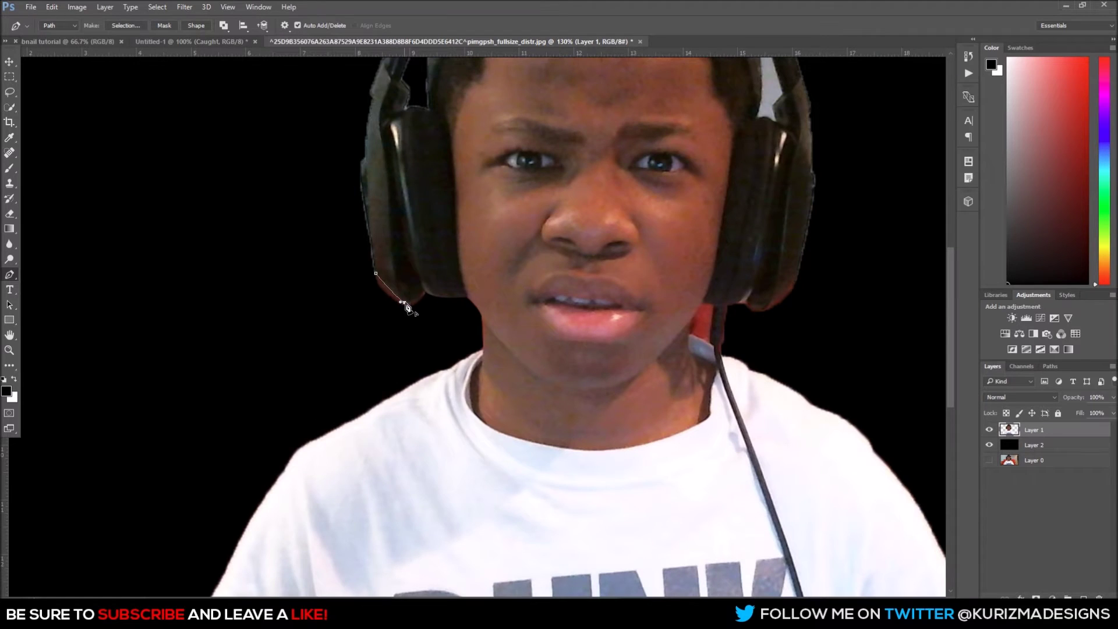
pyautogui.click(408, 308)
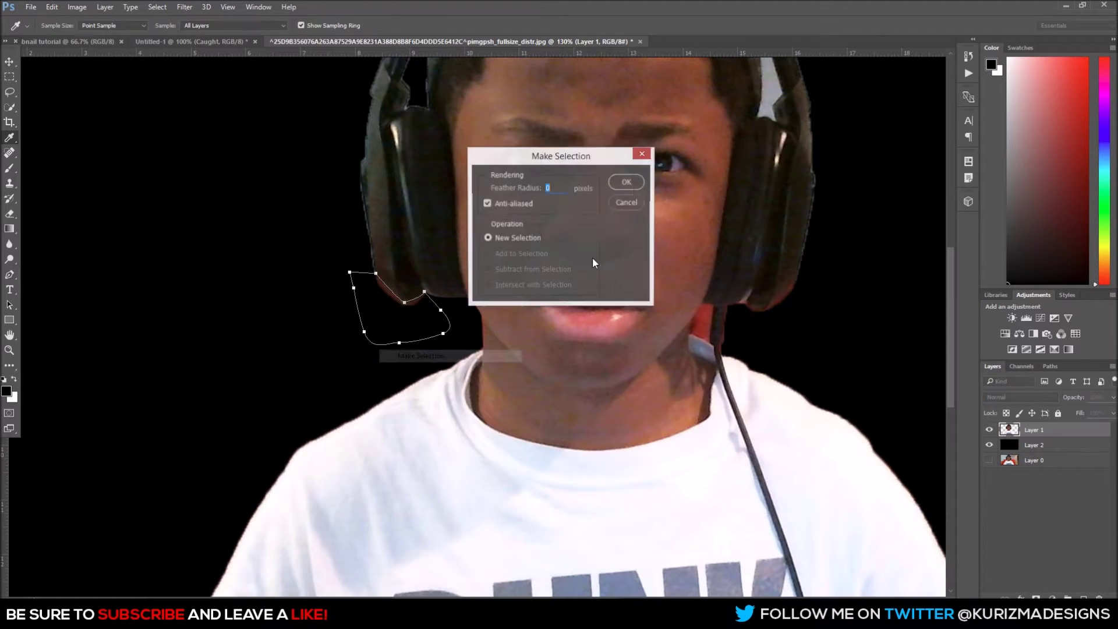
pyautogui.press('Return')
pyautogui.scroll(4, 165, 304)
pyautogui.press('r')
pyautogui.press('e')
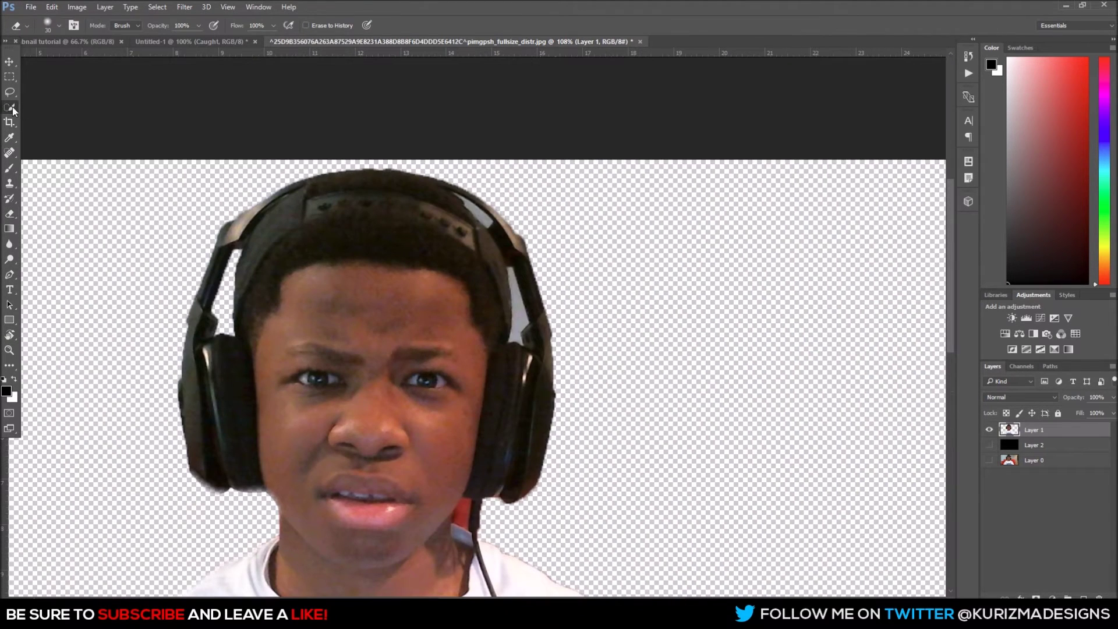
pyautogui.click(13, 111)
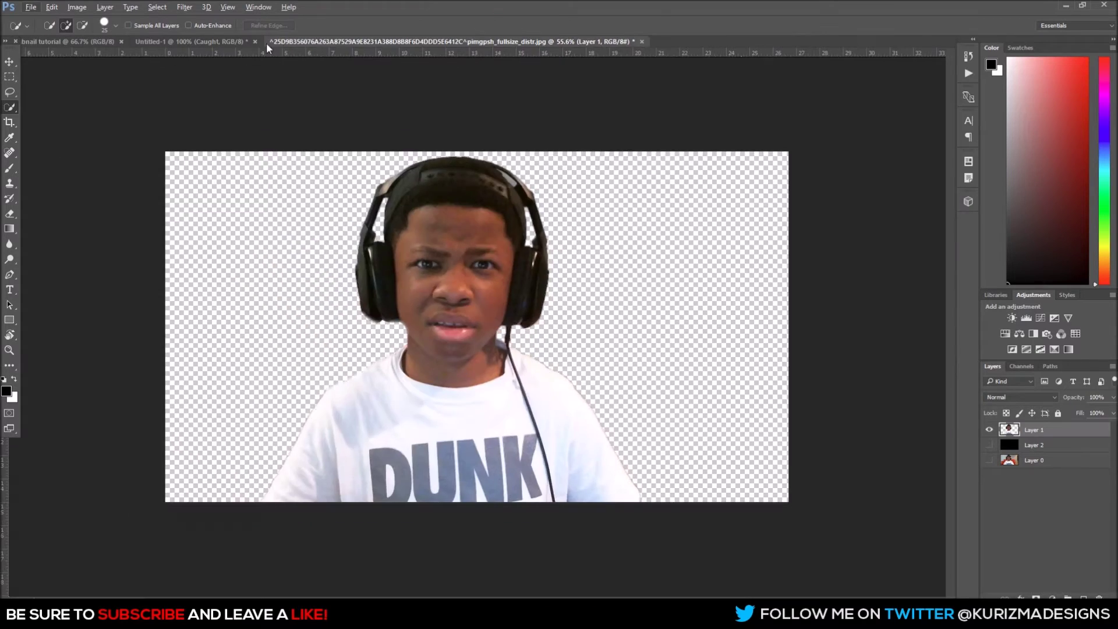
# Glance at Untitled-1, then zoom around the cut-out to check its edges.
pyautogui.click(250, 41)
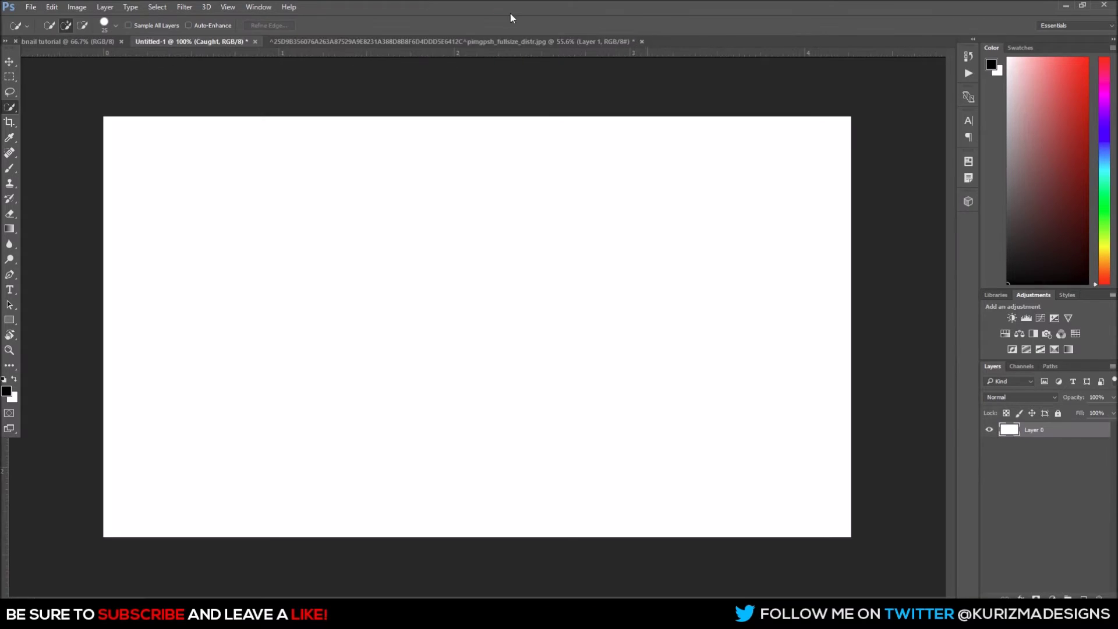
pyautogui.click(357, 42)
pyautogui.scroll(3, 561, 319)
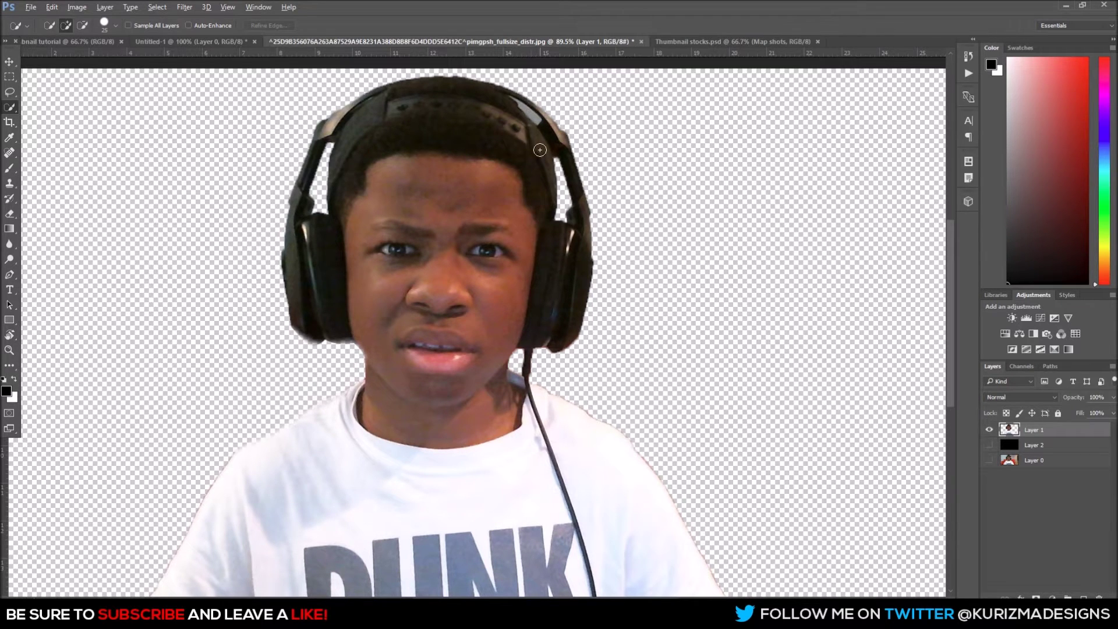
pyautogui.scroll(-1, 539, 150)
pyautogui.scroll(4, 554, 202)
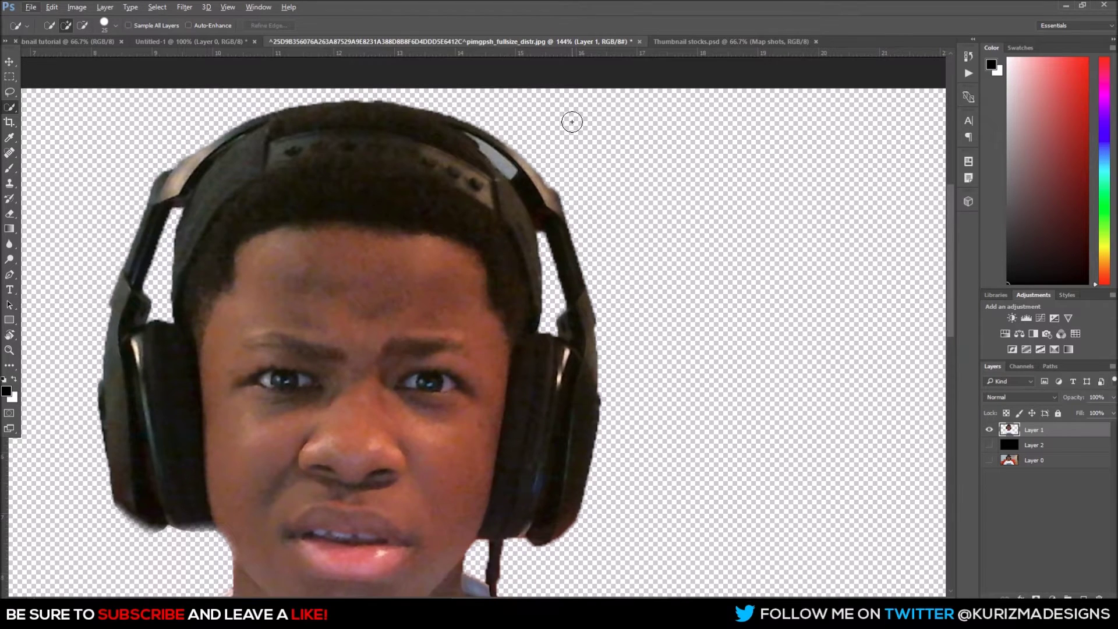
pyautogui.scroll(-5, 583, 137)
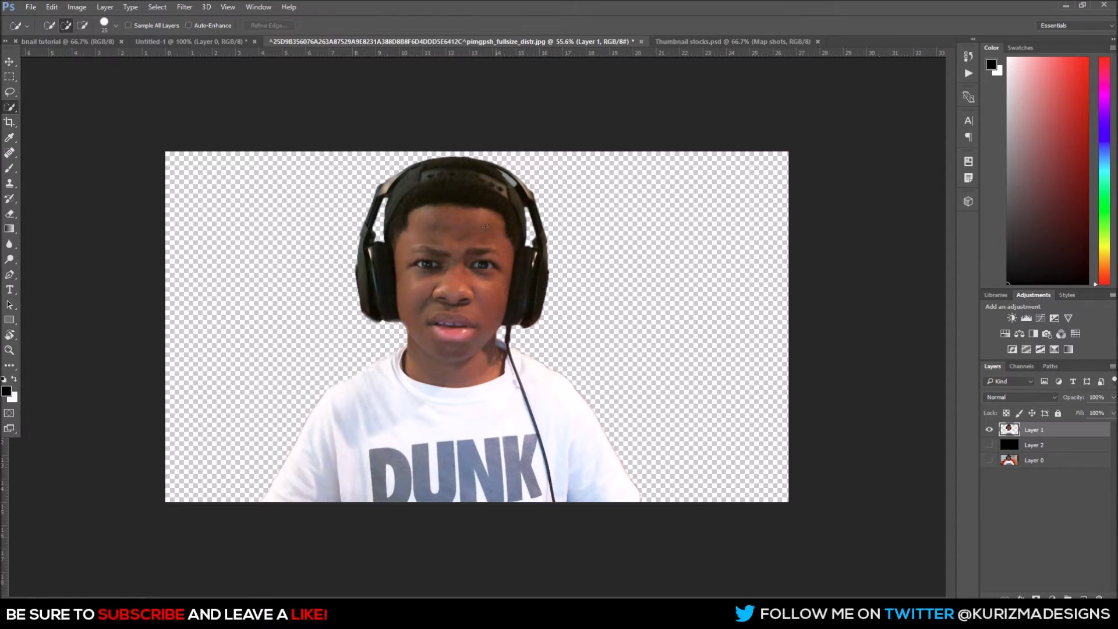
# Drag the cut-out into Untitled-1 with the Move tool and shrink it to about two-thirds.
pyautogui.press('v')
pyautogui.moveTo(466, 364)
pyautogui.mouseDown()
pyautogui.moveTo(262, 55)
pyautogui.moveTo(193, 51)
pyautogui.moveTo(191, 41)
pyautogui.moveTo(494, 282)
pyautogui.moveTo(419, 302)
pyautogui.moveTo(518, 416)
pyautogui.mouseUp()
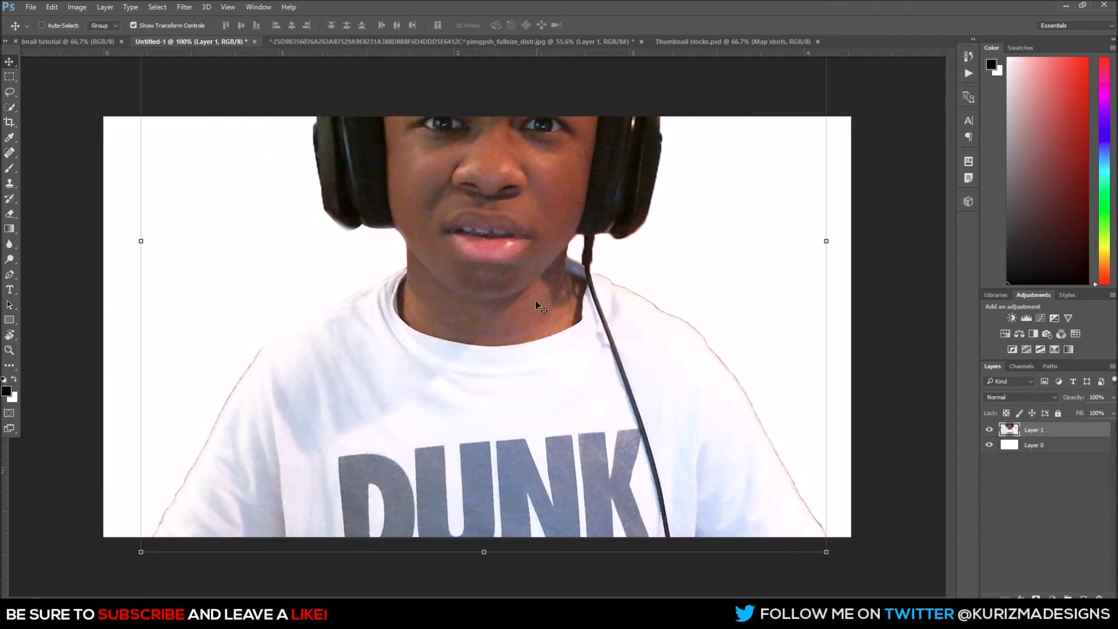
pyautogui.scroll(-3, 535, 299)
pyautogui.moveTo(400, 361); pyautogui.dragTo(483, 358)
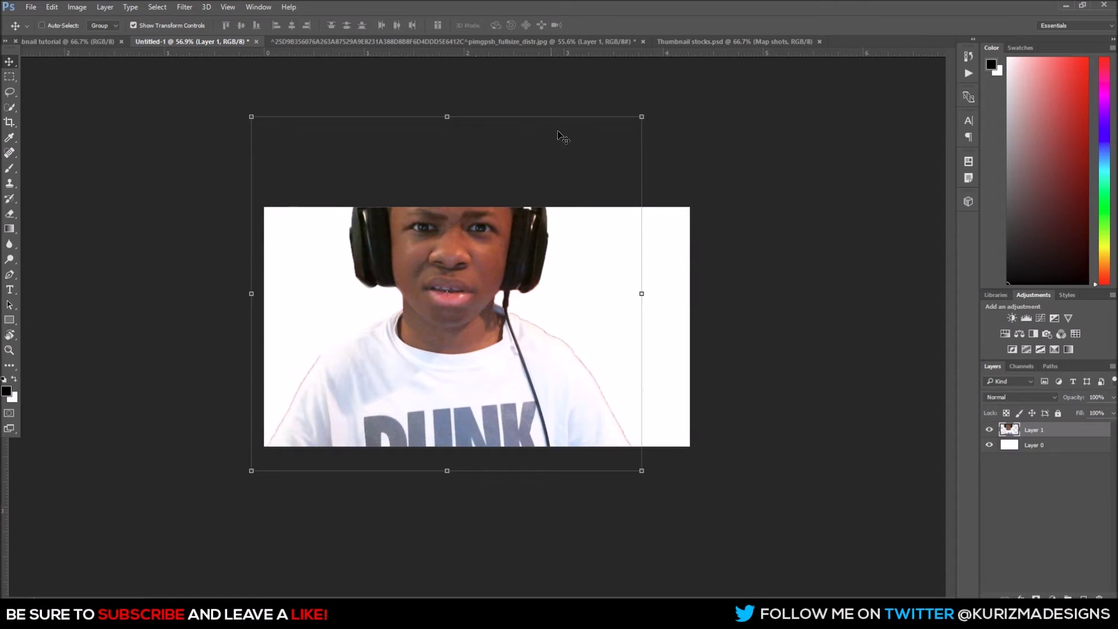
pyautogui.moveTo(645, 112); pyautogui.dragTo(514, 212)
pyautogui.press('Return')
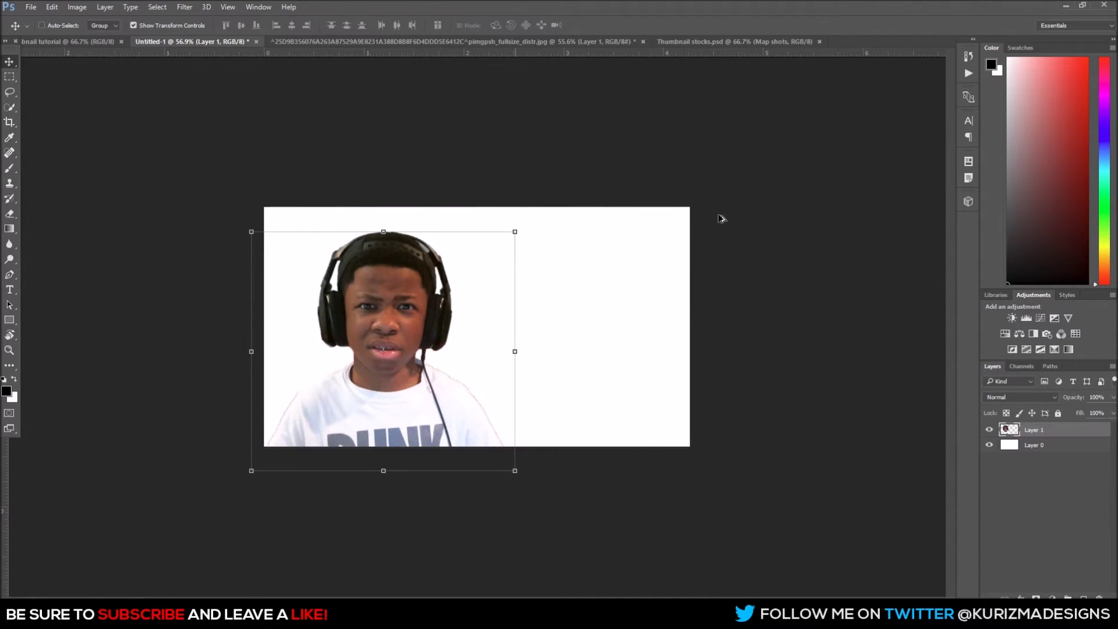
# Rescale and reposition the boy to fill the canvas height on the left, nudged 29 px left.
pyautogui.scroll(2, 477, 326)
pyautogui.moveTo(376, 372); pyautogui.dragTo(326, 406)
pyautogui.moveTo(158, 157); pyautogui.dragTo(149, 145)
pyautogui.press('Return')
pyautogui.scroll(2, 399, 326)
pyautogui.scroll(-1, 422, 347)
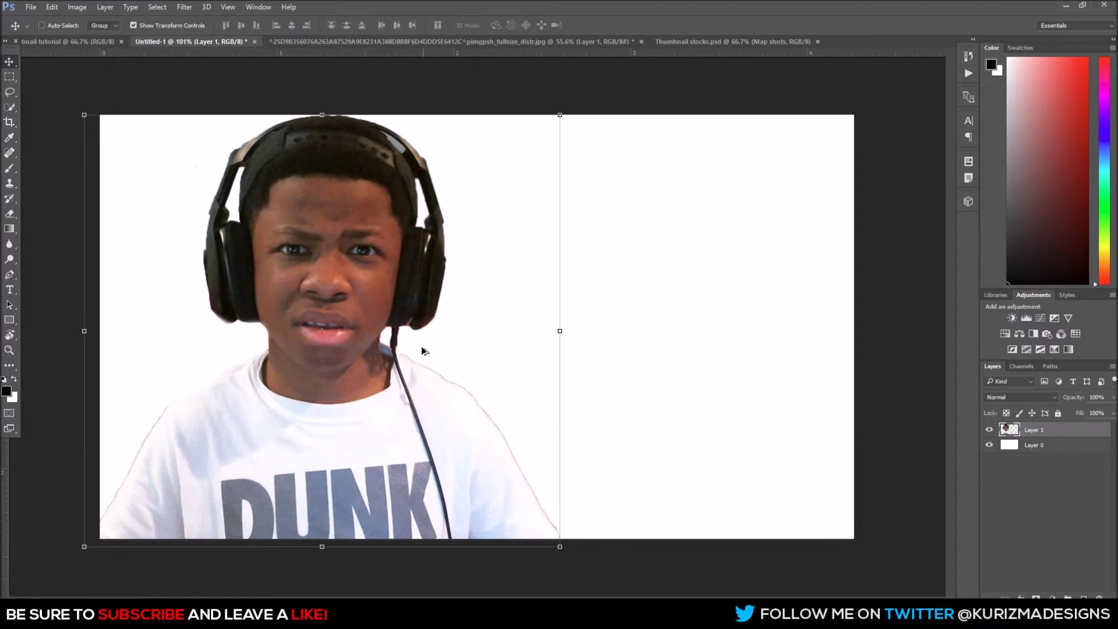
pyautogui.moveTo(557, 546); pyautogui.dragTo(554, 541)
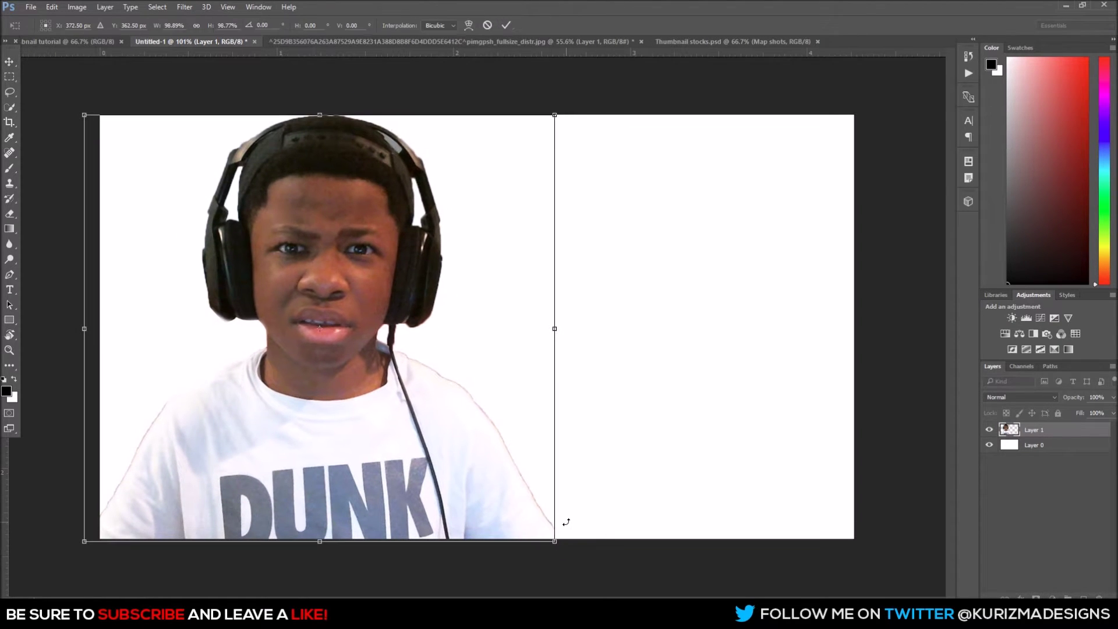
pyautogui.press('Return')
pyautogui.moveTo(432, 460); pyautogui.dragTo(419, 465)
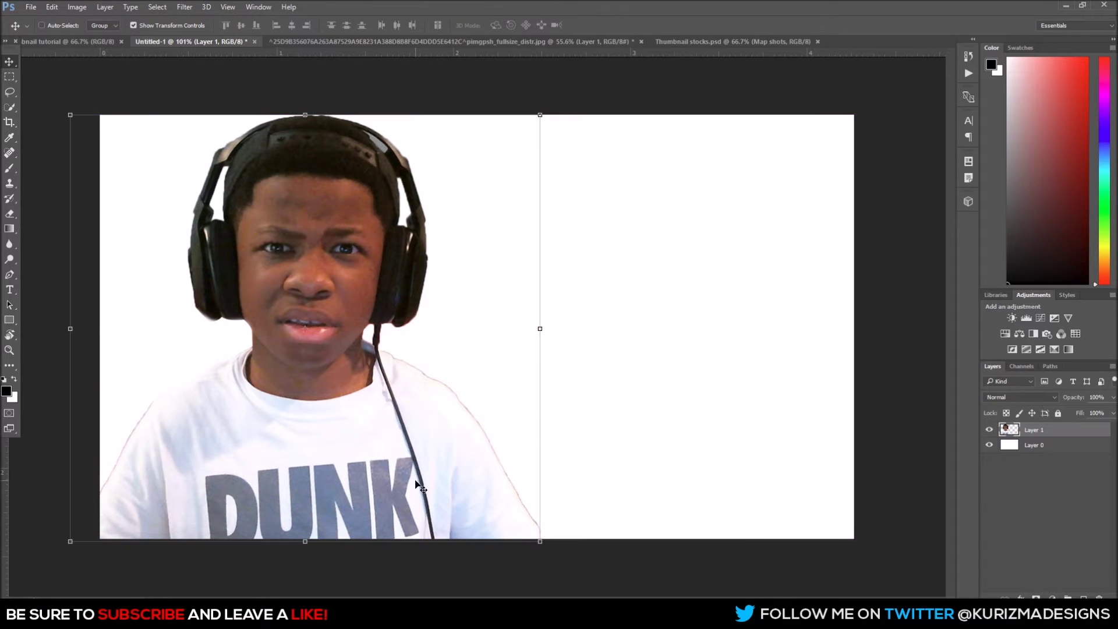
pyautogui.hotkey('ctrl', 'h')
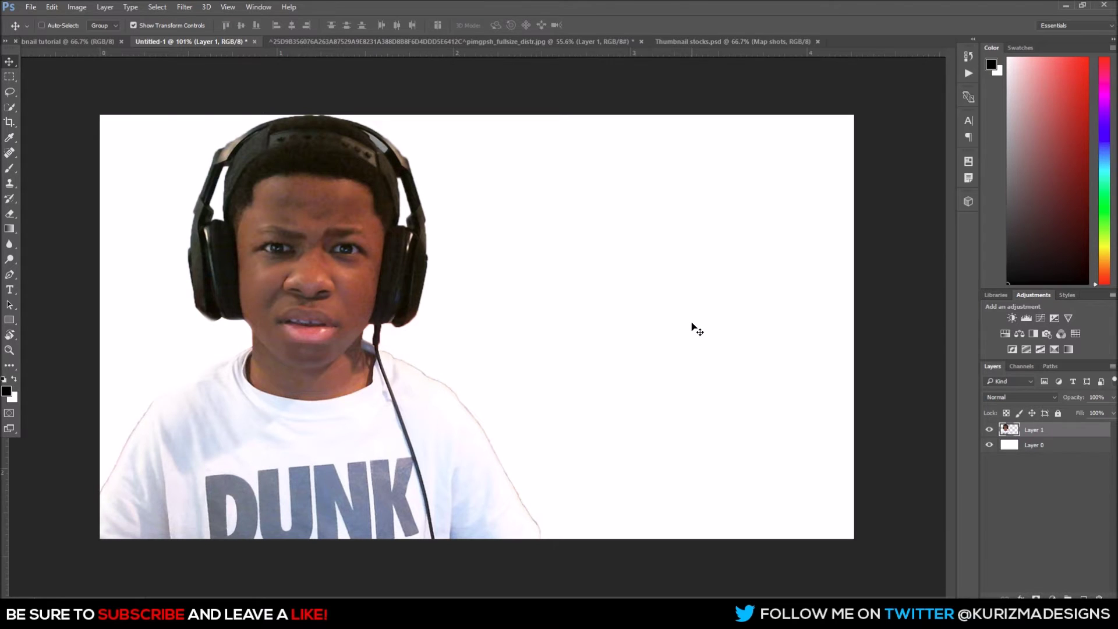
# Bring up the Filter menu with Camera Raw Filter in reach.
pyautogui.click(185, 6)
pyautogui.click(183, 6)
pyautogui.click(176, 6)
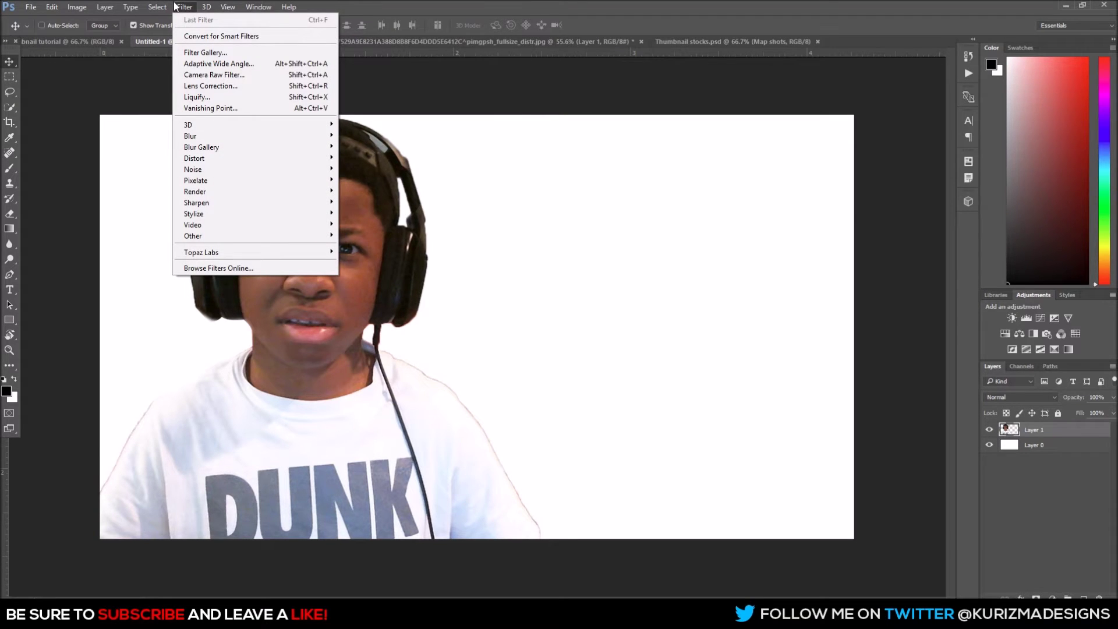
# Apply Camera Raw: Contrast +20, Highlights -25, Shadows +8, Whites -3, Blacks +8, Clarity +57, Vibrance -11.
pyautogui.click(212, 75)
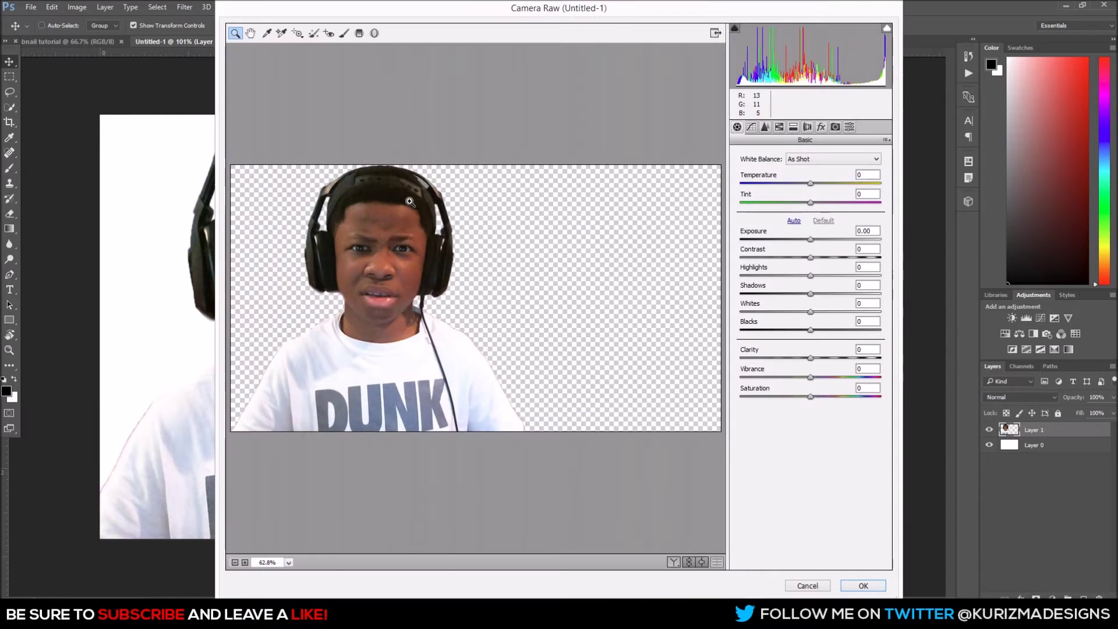
pyautogui.moveTo(816, 244); pyautogui.dragTo(816, 337)
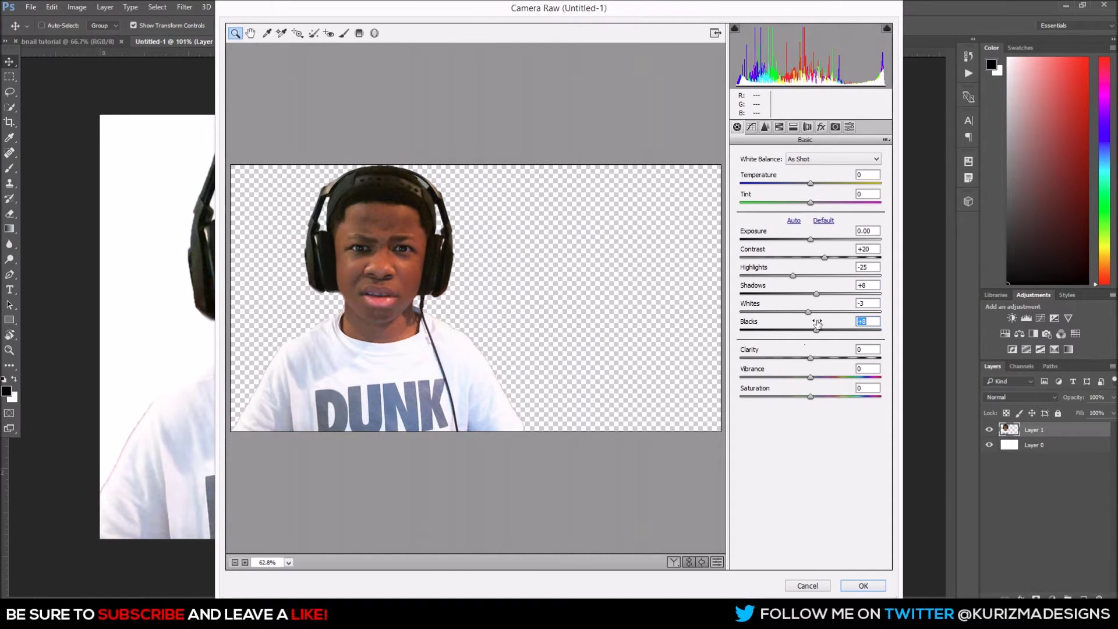
pyautogui.moveTo(810, 356); pyautogui.dragTo(812, 399)
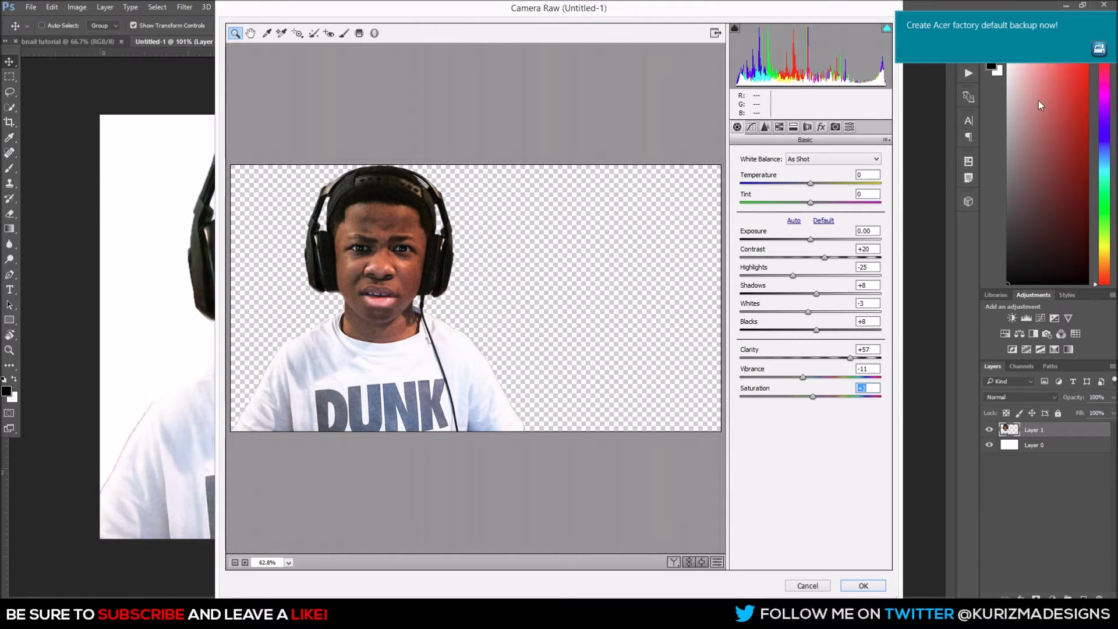
pyautogui.click(862, 586)
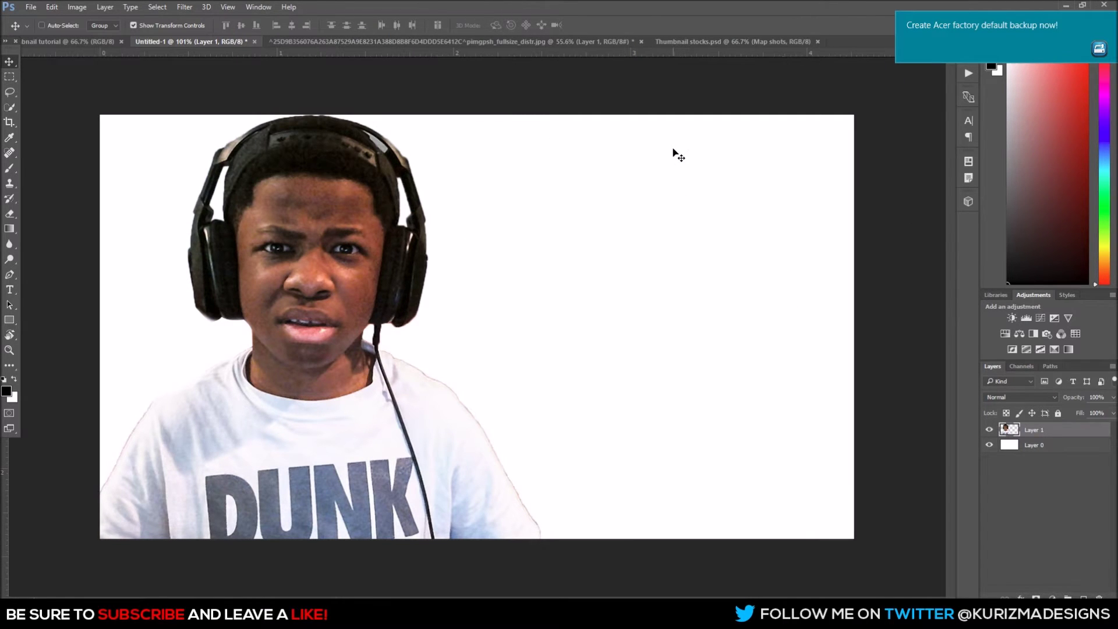
# Run Topaz DeNoise 5 on the boy cut-out at 0.15 overall strength.
pyautogui.click(185, 7)
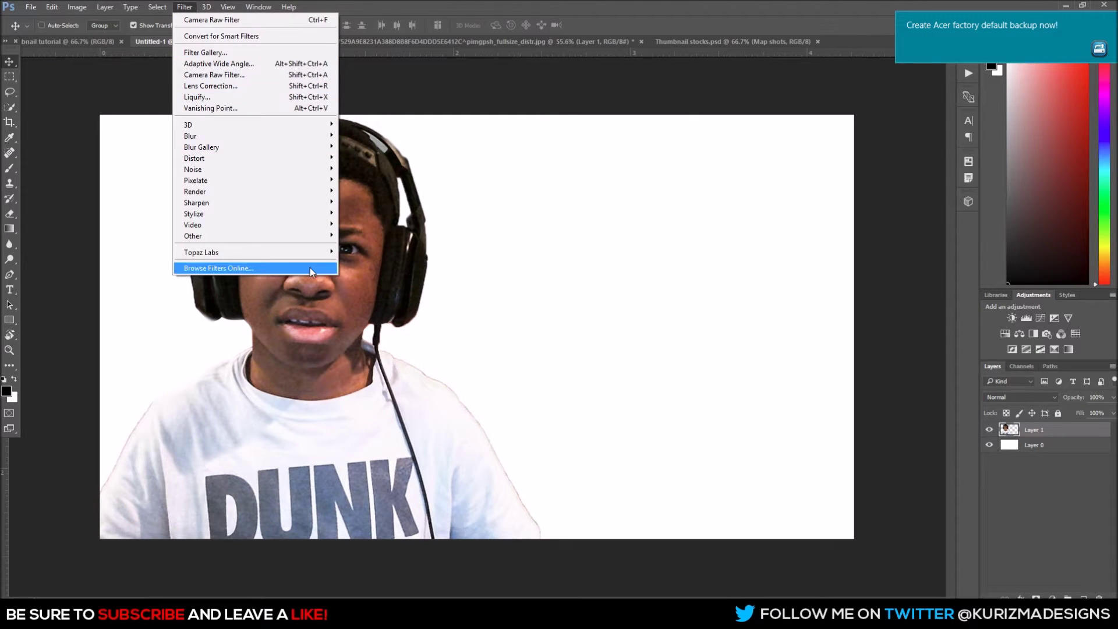
pyautogui.moveTo(287, 256)
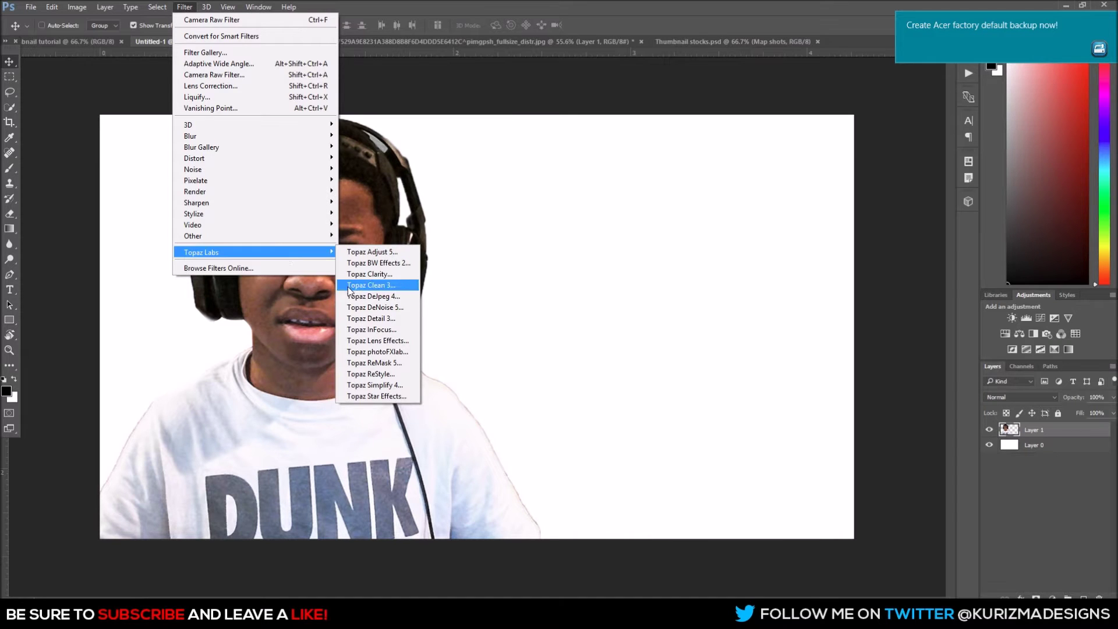
pyautogui.click(372, 307)
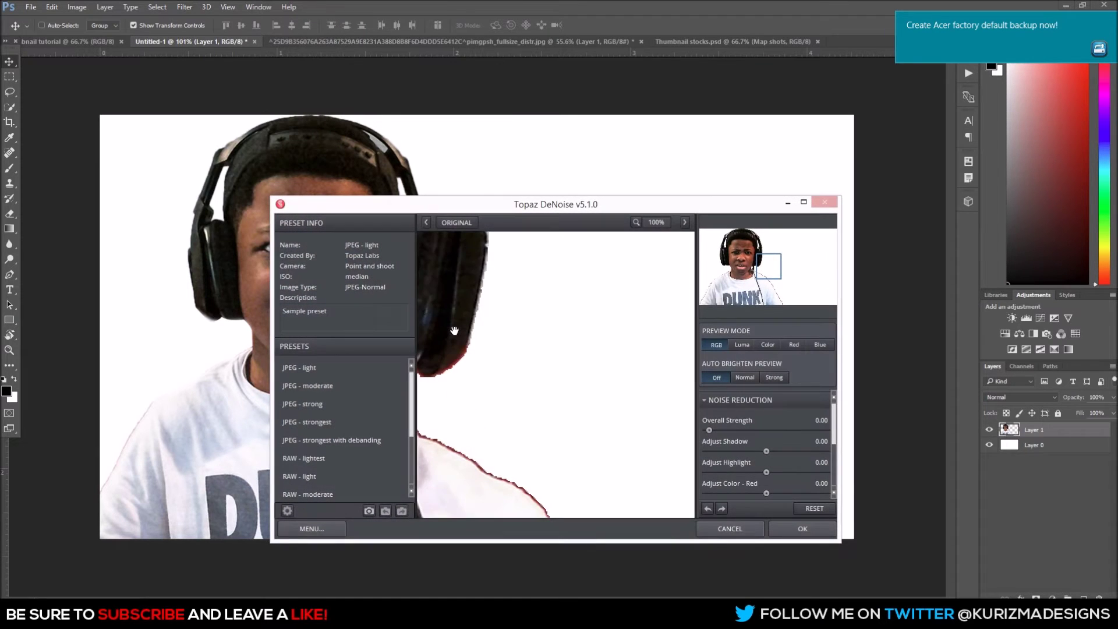
pyautogui.moveTo(554, 419); pyautogui.dragTo(588, 401)
pyautogui.moveTo(718, 432); pyautogui.dragTo(728, 430)
pyautogui.click(804, 529)
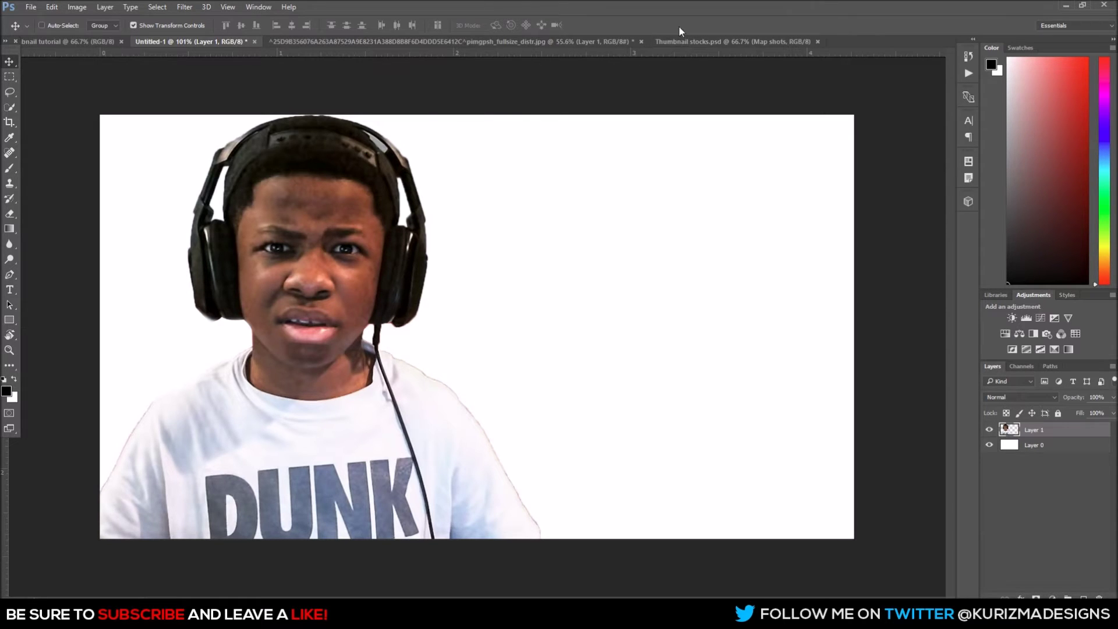
pyautogui.click(669, 42)
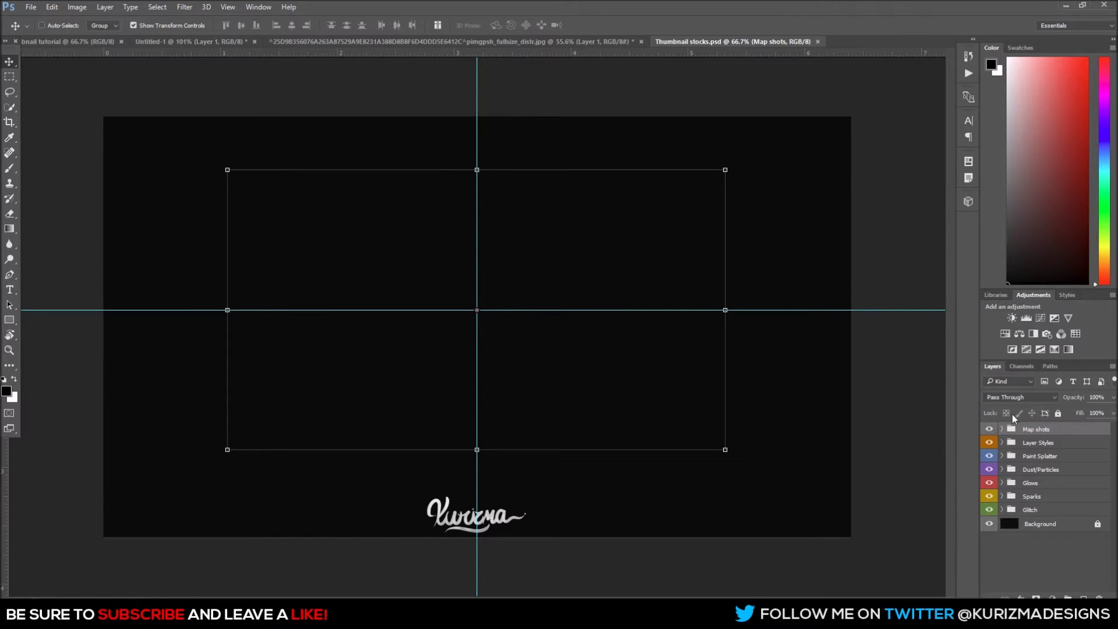
# Show Layer 46 in the Map shots group and drag it into Untitled-1.
pyautogui.click(1001, 429)
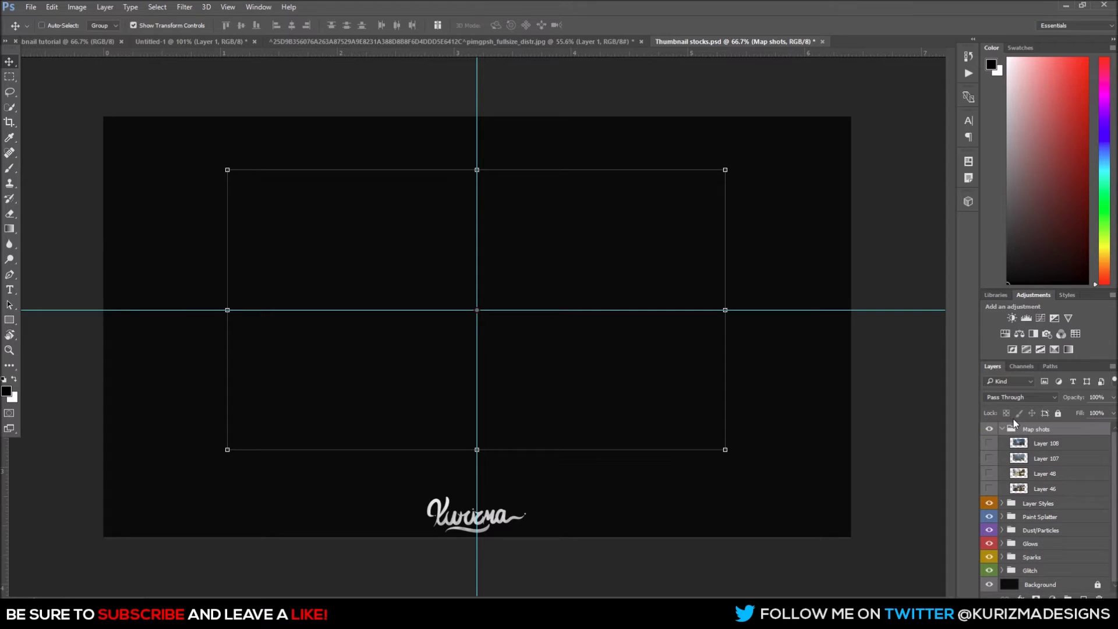
pyautogui.click(989, 488)
pyautogui.click(1045, 489)
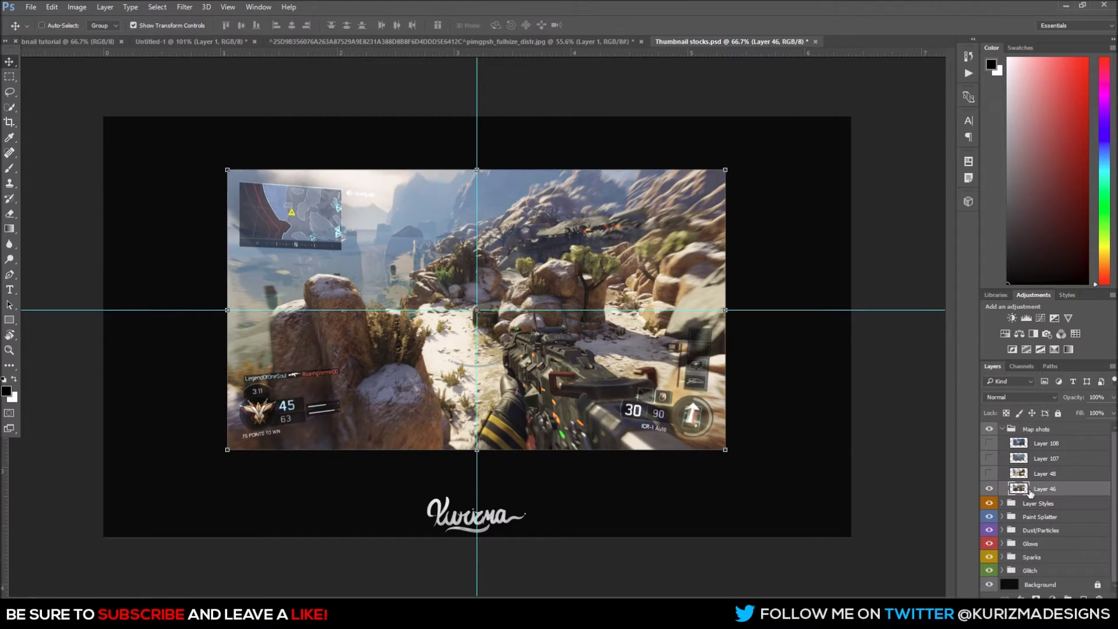
pyautogui.moveTo(367, 236); pyautogui.dragTo(289, 283)
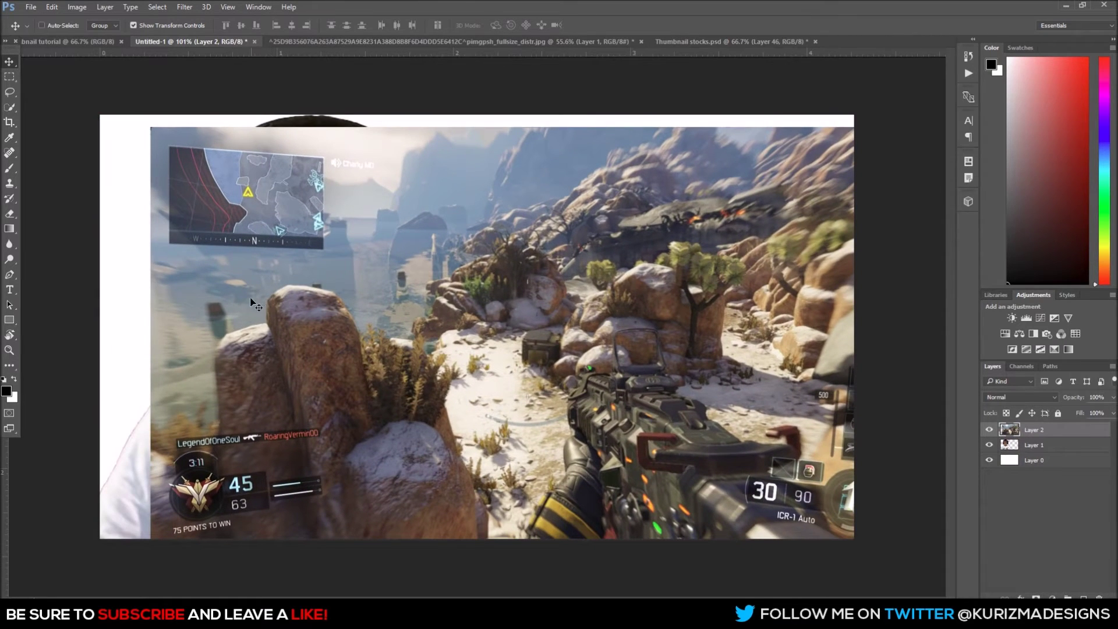
# Enlarge the gameplay screenshot to fill the canvas and place it beneath the boy layer.
pyautogui.hotkey('ctrl', 't')
pyautogui.moveTo(153, 129); pyautogui.dragTo(65, 77)
pyautogui.press('Return')
pyautogui.moveTo(453, 302); pyautogui.dragTo(454, 316)
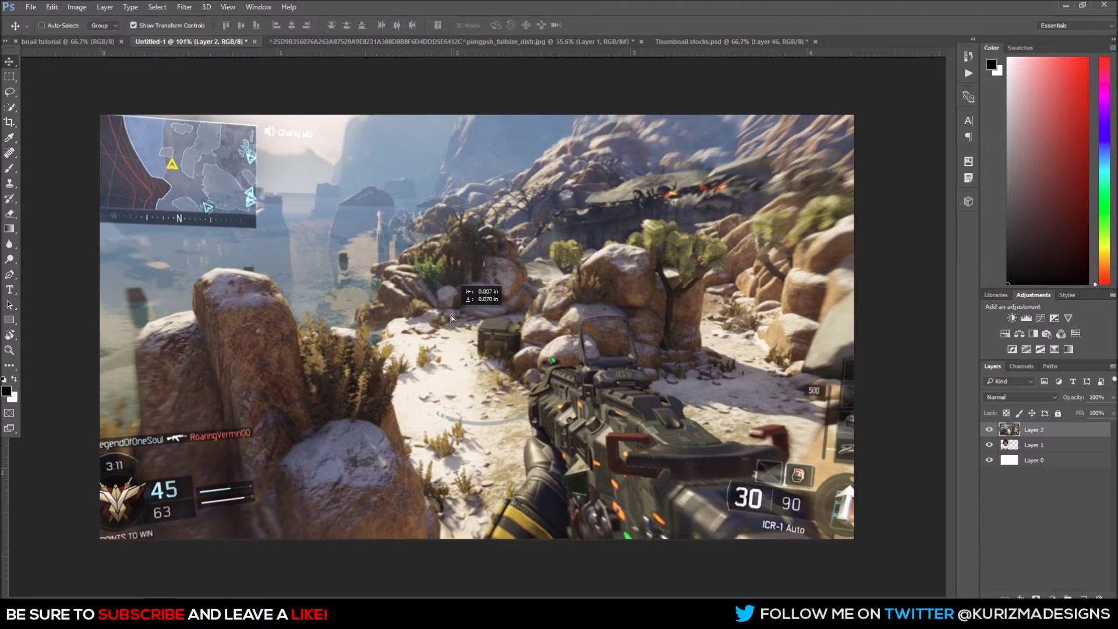
pyautogui.moveTo(1037, 437); pyautogui.dragTo(1045, 455)
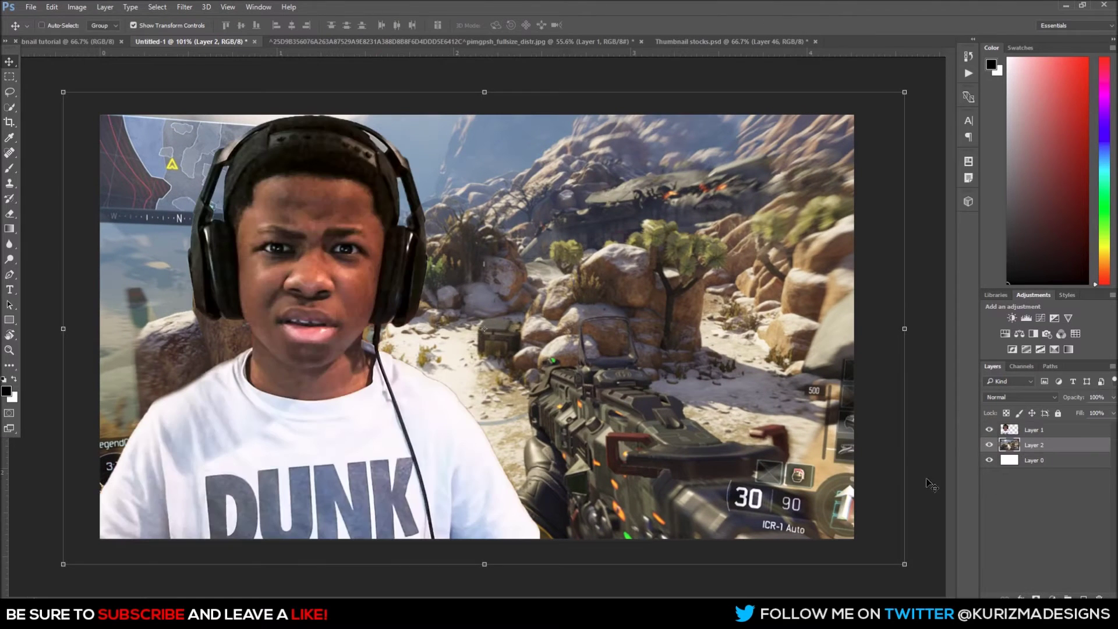
pyautogui.click(1029, 466)
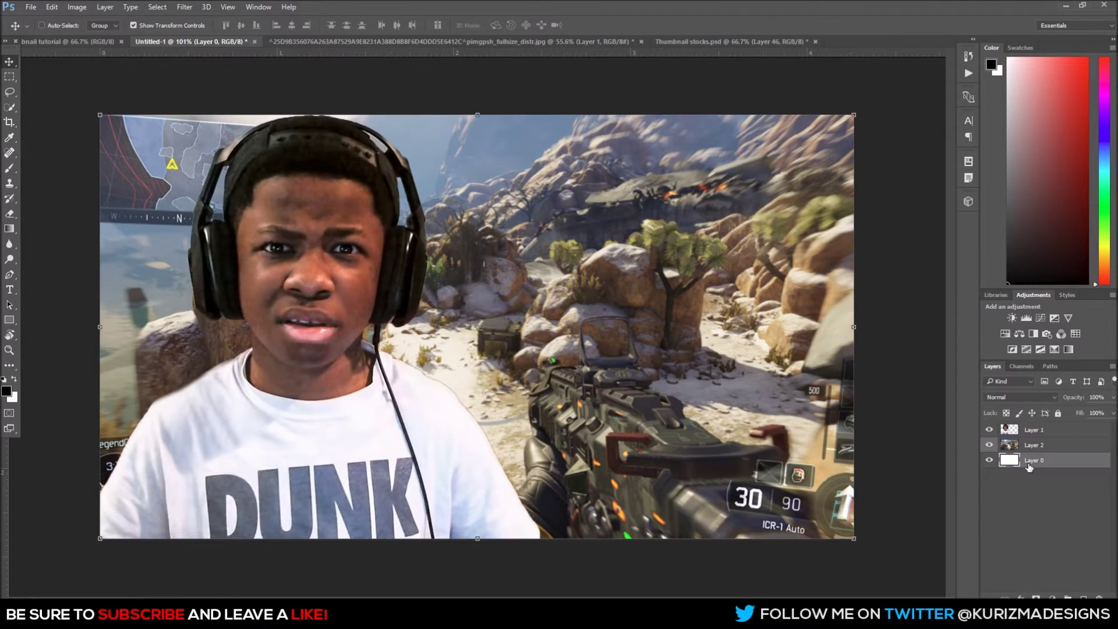
# Fill the Layer 0 background with black beneath the gameplay screenshot.
pyautogui.click(5, 391)
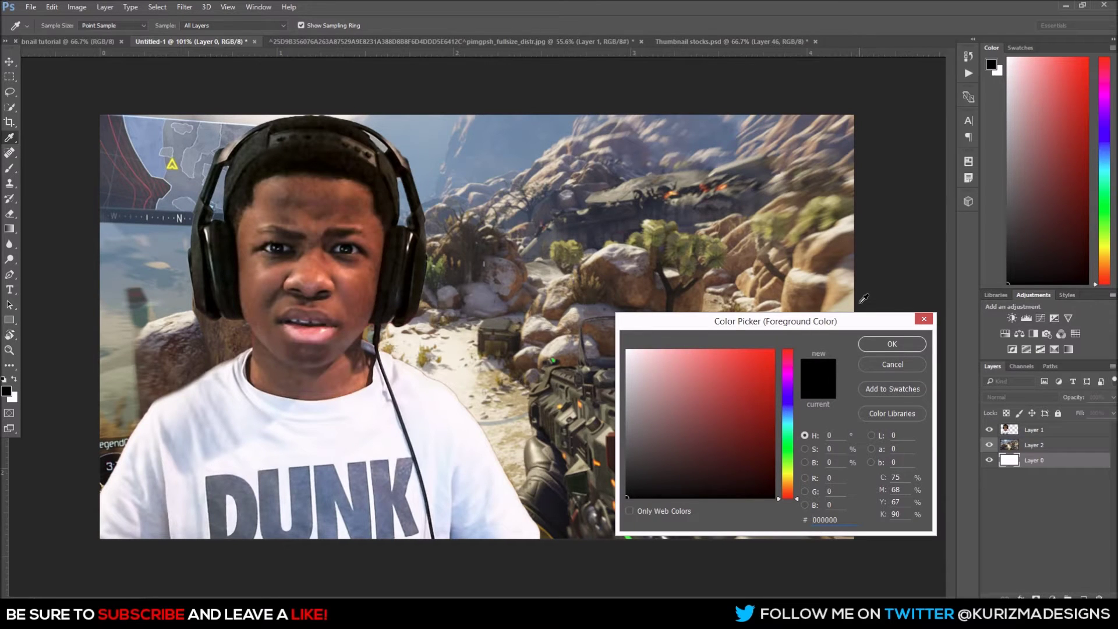
pyautogui.click(883, 343)
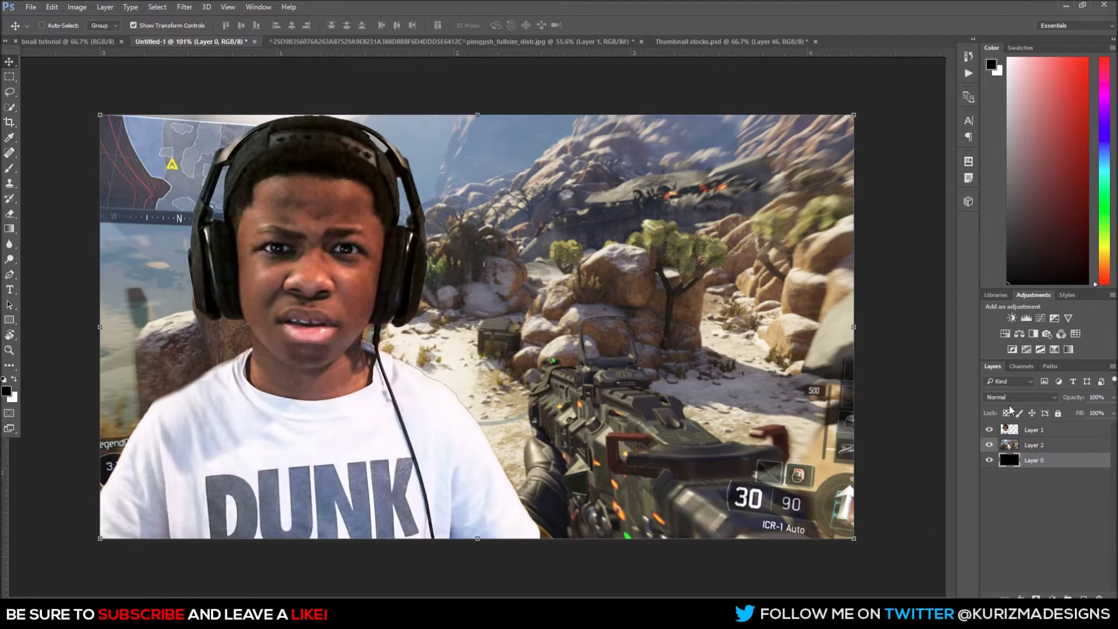
pyautogui.click(1009, 449)
pyautogui.click(989, 445)
pyautogui.click(988, 445)
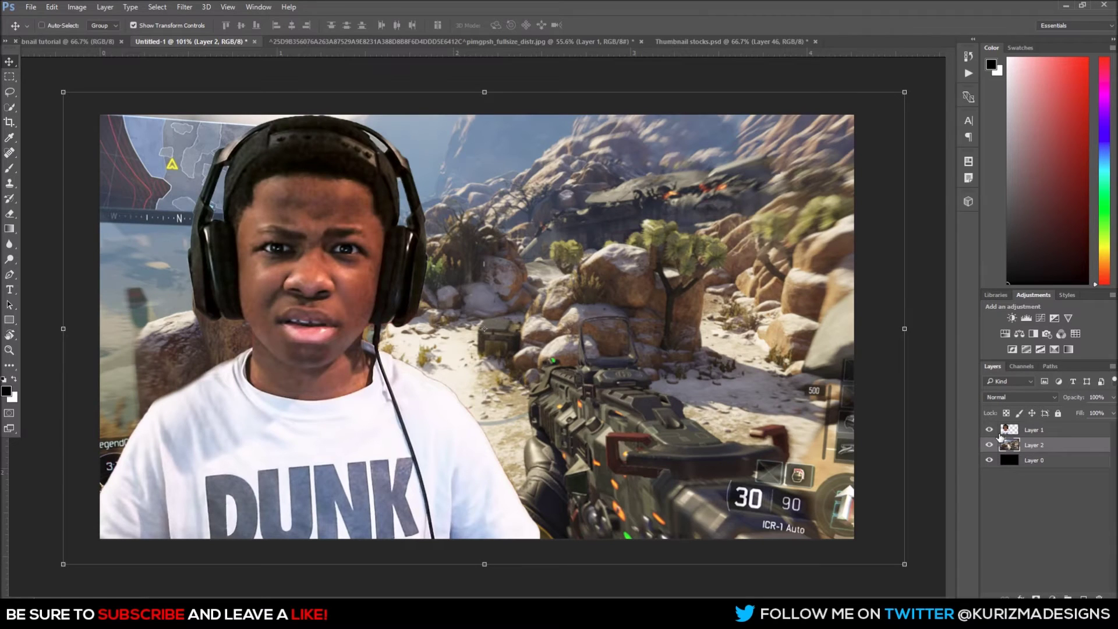
# Lower the Layer 2 gameplay screenshot's opacity to 17%.
pyautogui.click(1113, 397)
pyautogui.click(1099, 524)
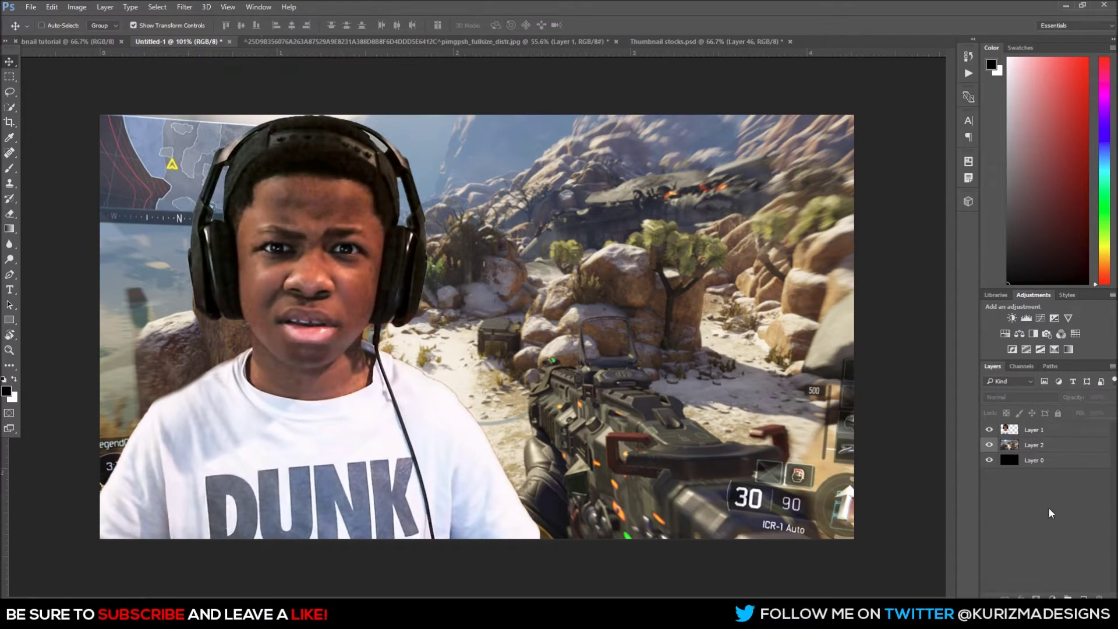
pyautogui.click(1051, 446)
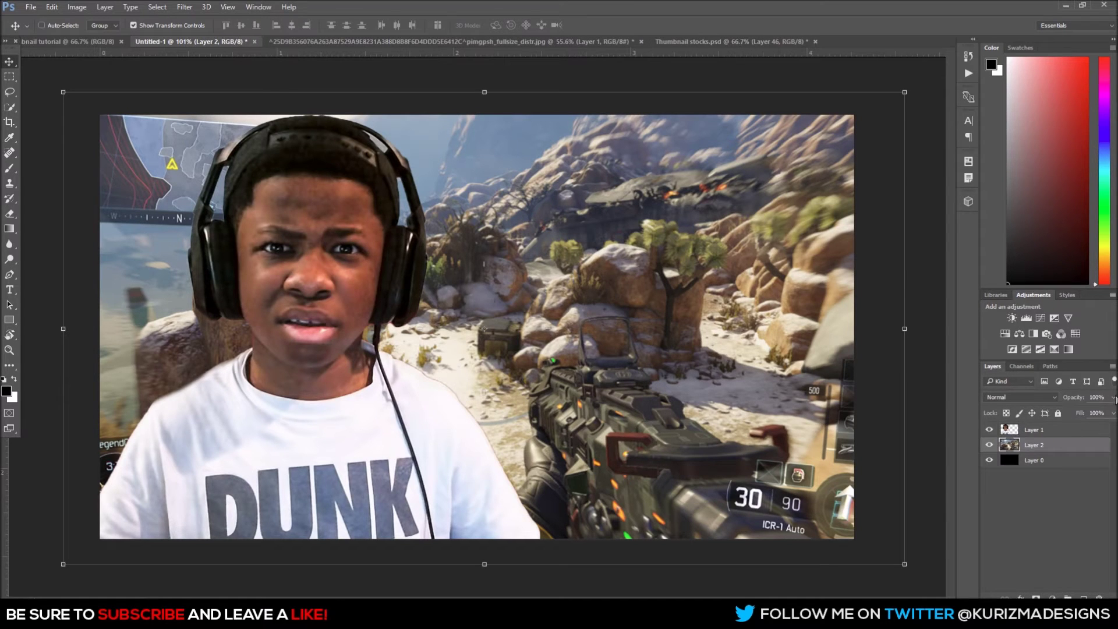
pyautogui.click(1113, 397)
pyautogui.moveTo(1112, 412); pyautogui.dragTo(1066, 411)
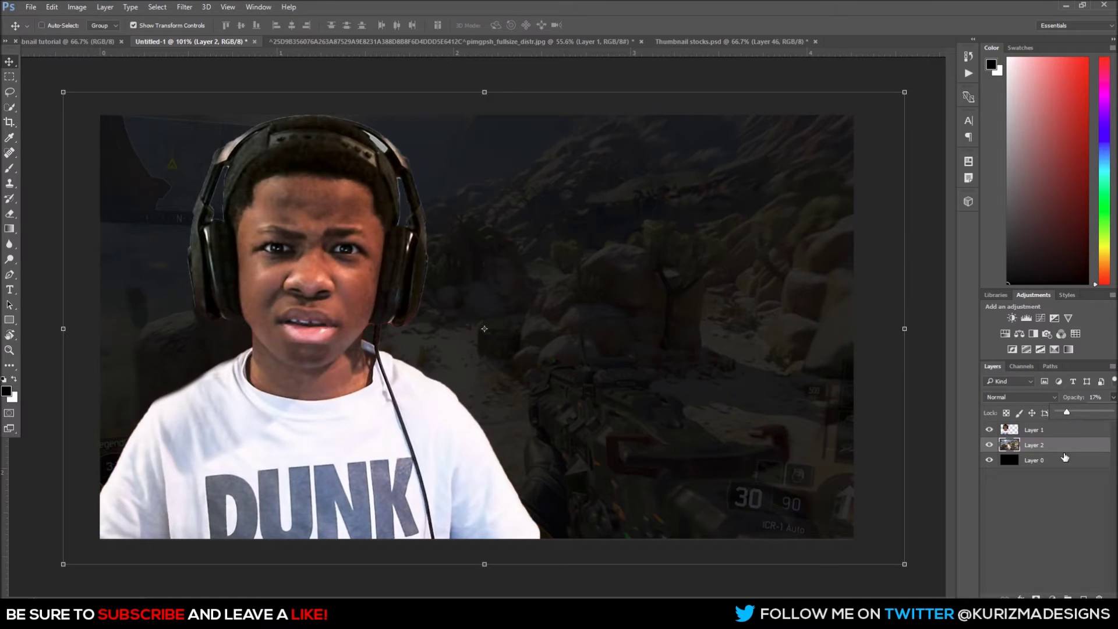
# Duplicate the darkened Layer 2 with Ctrl+J to create Layer 2 copy.
pyautogui.click(1048, 518)
pyautogui.click(1039, 445)
pyautogui.hotkey('ctrl', 'j')
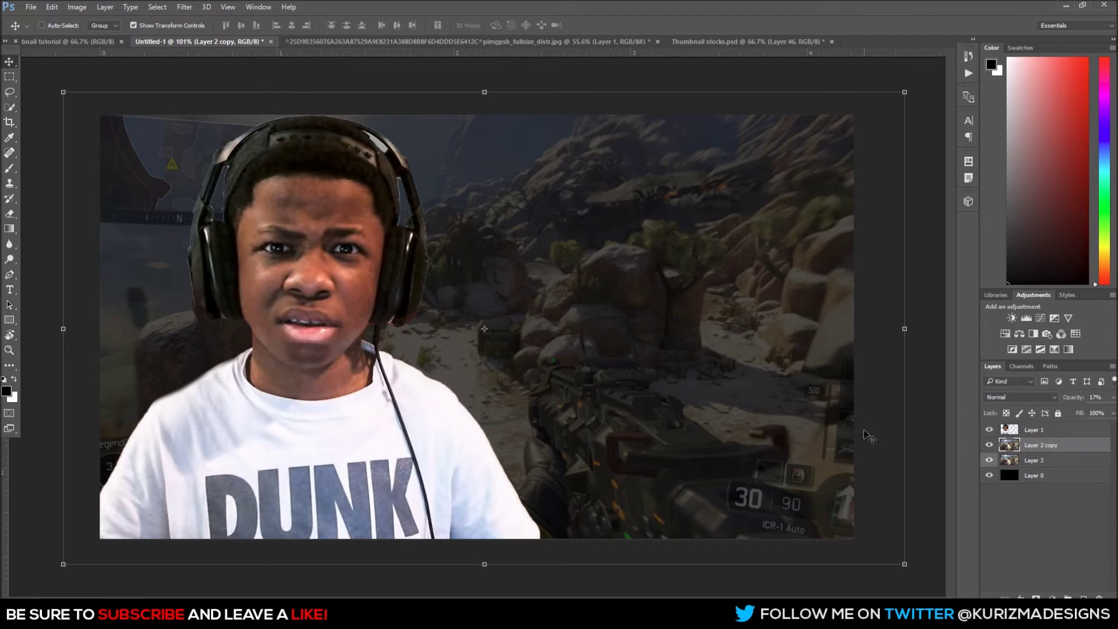
pyautogui.click(184, 7)
# Apply a Gaussian Blur of 9.4 pixels radius to Layer 2 copy.
pyautogui.moveTo(218, 139)
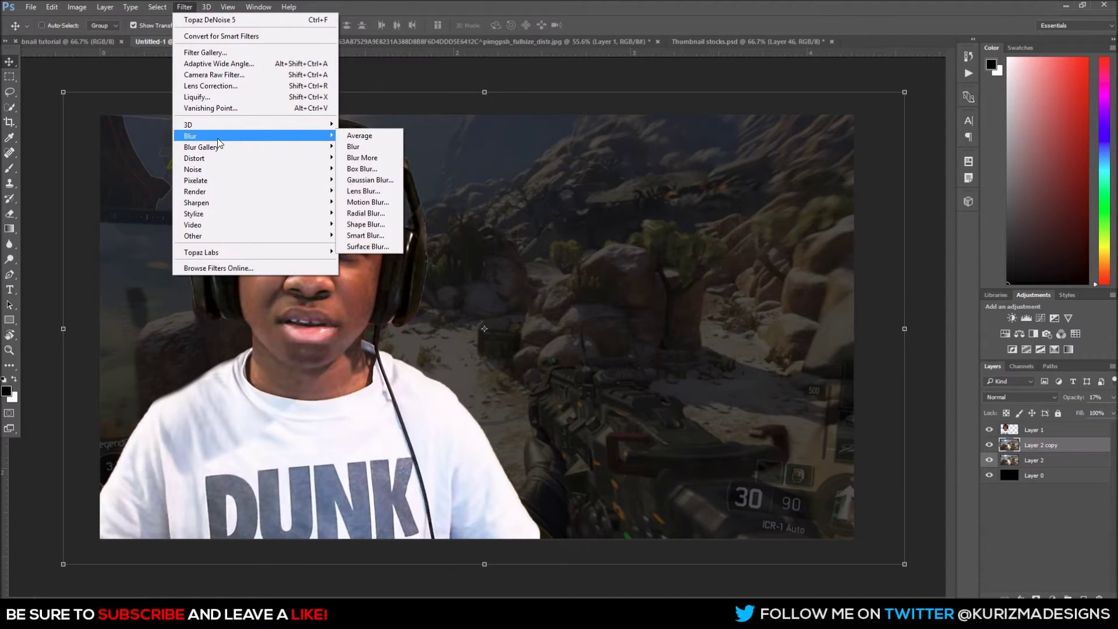
pyautogui.click(370, 179)
pyautogui.moveTo(937, 449); pyautogui.dragTo(928, 415)
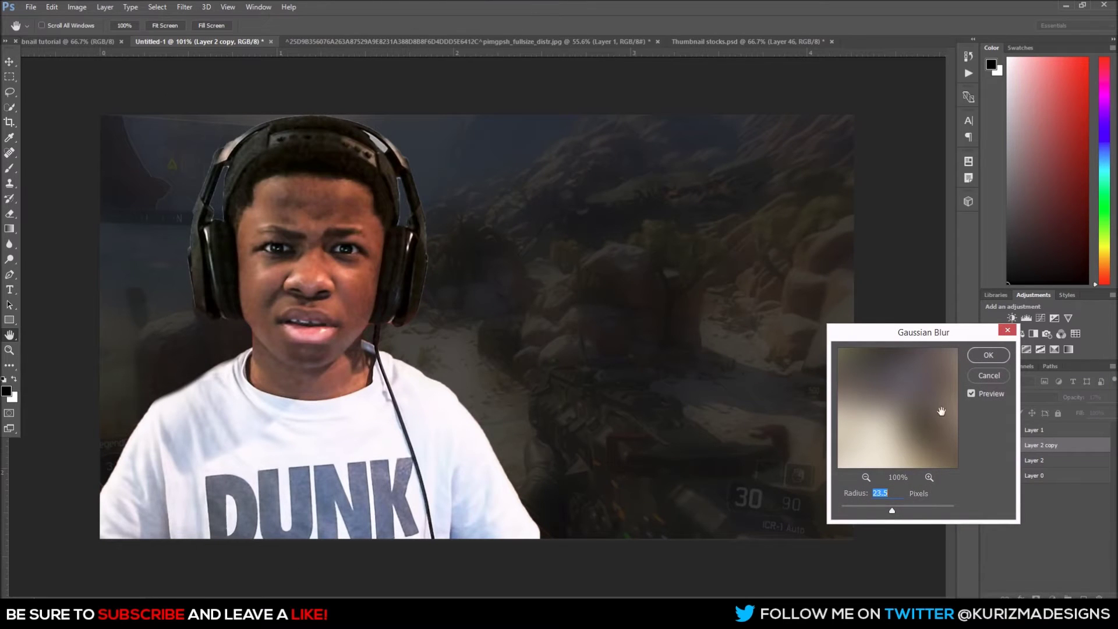
pyautogui.moveTo(867, 513)
pyautogui.mouseDown()
pyautogui.moveTo(855, 508)
pyautogui.moveTo(885, 512)
pyautogui.mouseUp()
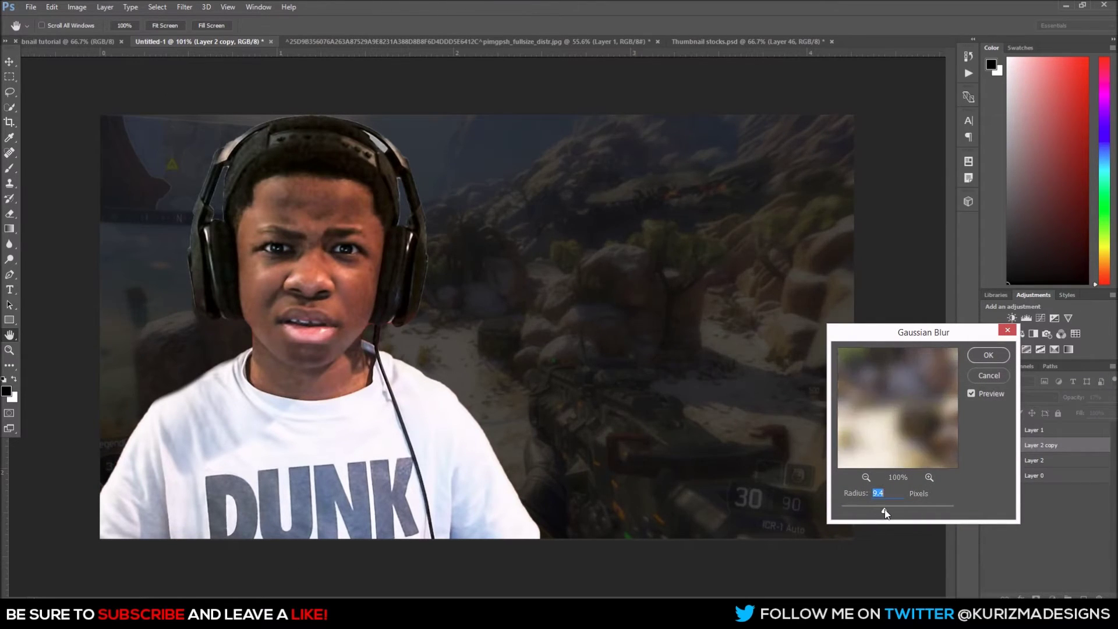
pyautogui.click(987, 353)
pyautogui.press('e')
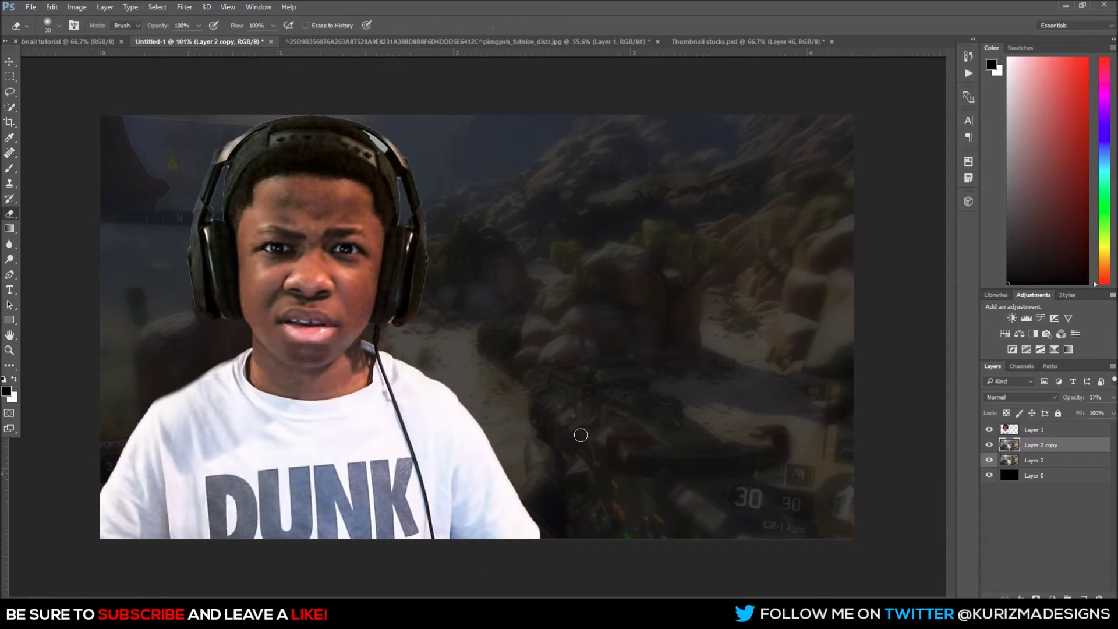
# Erase the blurred copy across the ammo readout with a 600, then 400 px eraser.
pyautogui.press(']')
pyautogui.press(']')
pyautogui.press(']')
pyautogui.press(']')
pyautogui.press(']')
pyautogui.press(']')
pyautogui.press(']')
pyautogui.press(']')
pyautogui.press(']')
pyautogui.press(']')
pyautogui.press(']')
pyautogui.press(']')
pyautogui.press(']')
pyautogui.press(']')
pyautogui.press(']')
pyautogui.press(']')
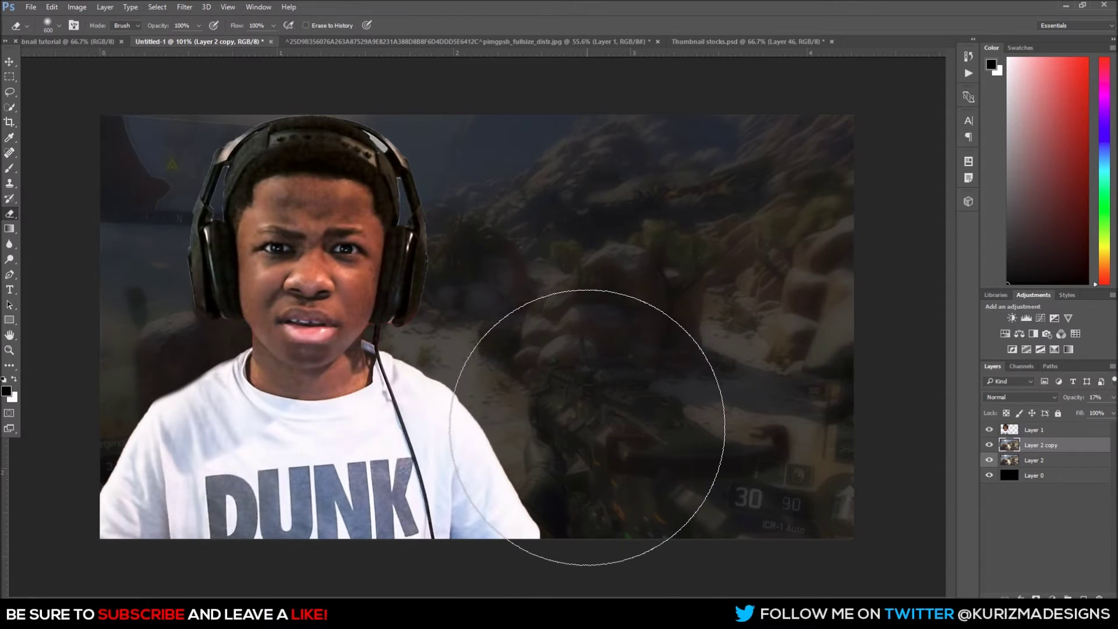
pyautogui.moveTo(586, 426); pyautogui.dragTo(613, 448)
pyautogui.press('[')
pyautogui.press('[')
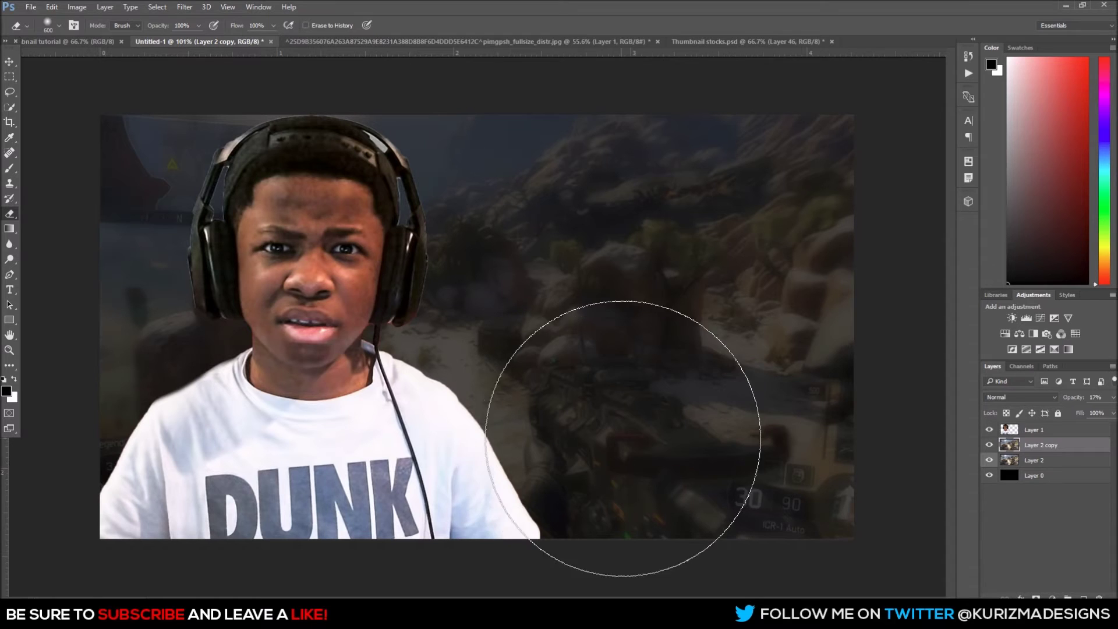
pyautogui.hotkey('ctrl', 'z')
pyautogui.moveTo(623, 515)
pyautogui.mouseDown()
pyautogui.moveTo(660, 526)
pyautogui.moveTo(674, 592)
pyautogui.moveTo(700, 551)
pyautogui.moveTo(711, 593)
pyautogui.moveTo(736, 592)
pyautogui.moveTo(646, 521)
pyautogui.moveTo(604, 463)
pyautogui.moveTo(661, 523)
pyautogui.moveTo(571, 420)
pyautogui.moveTo(604, 421)
pyautogui.moveTo(696, 540)
pyautogui.moveTo(673, 499)
pyautogui.moveTo(801, 583)
pyautogui.moveTo(876, 384)
pyautogui.moveTo(903, 429)
pyautogui.mouseUp()
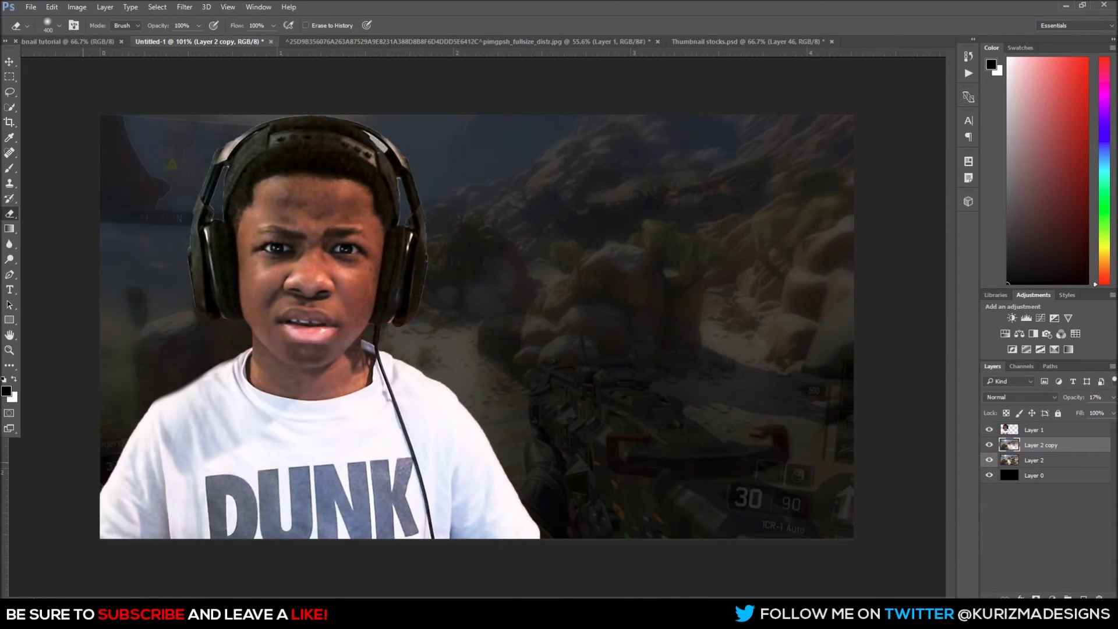
# Erase the blurred copy in the top-left corner and over the rocks, then compare.
pyautogui.moveTo(108, 142); pyautogui.dragTo(145, 169)
pyautogui.moveTo(760, 258); pyautogui.dragTo(724, 237)
pyautogui.click(988, 445)
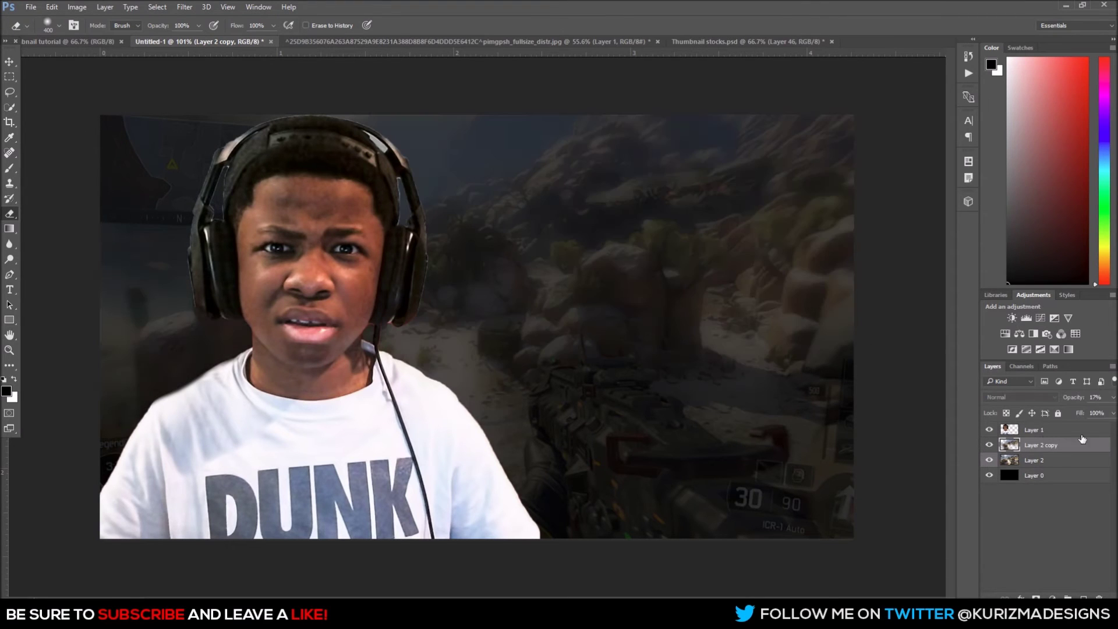
pyautogui.click(988, 446)
pyautogui.click(989, 446)
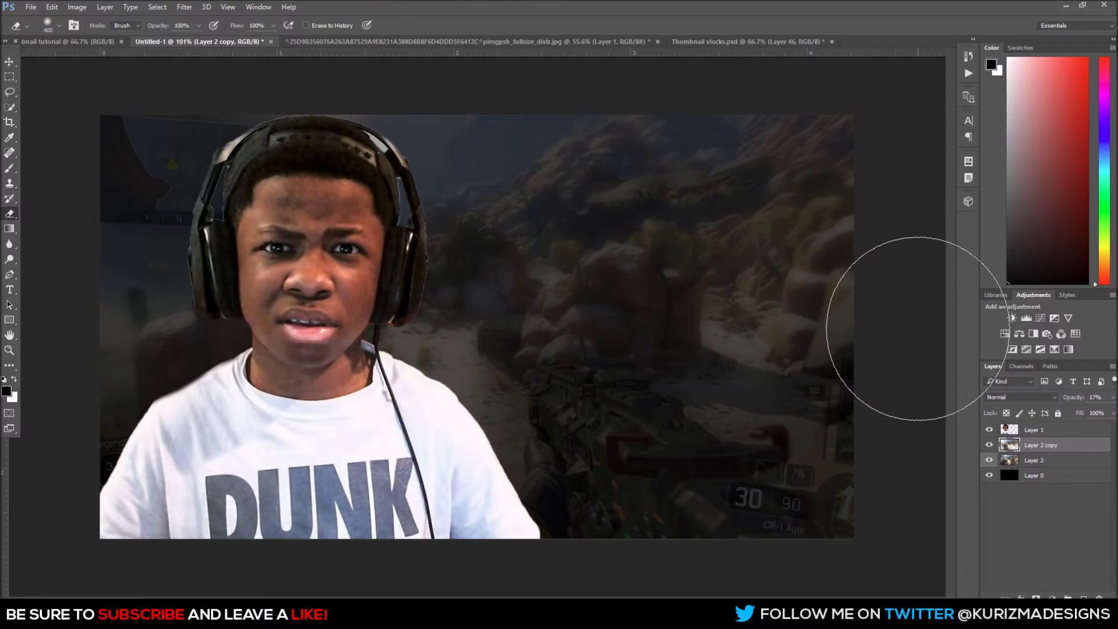
# Set Layer 2 and Layer 2 copy together to 10% opacity.
pyautogui.click(1031, 463)
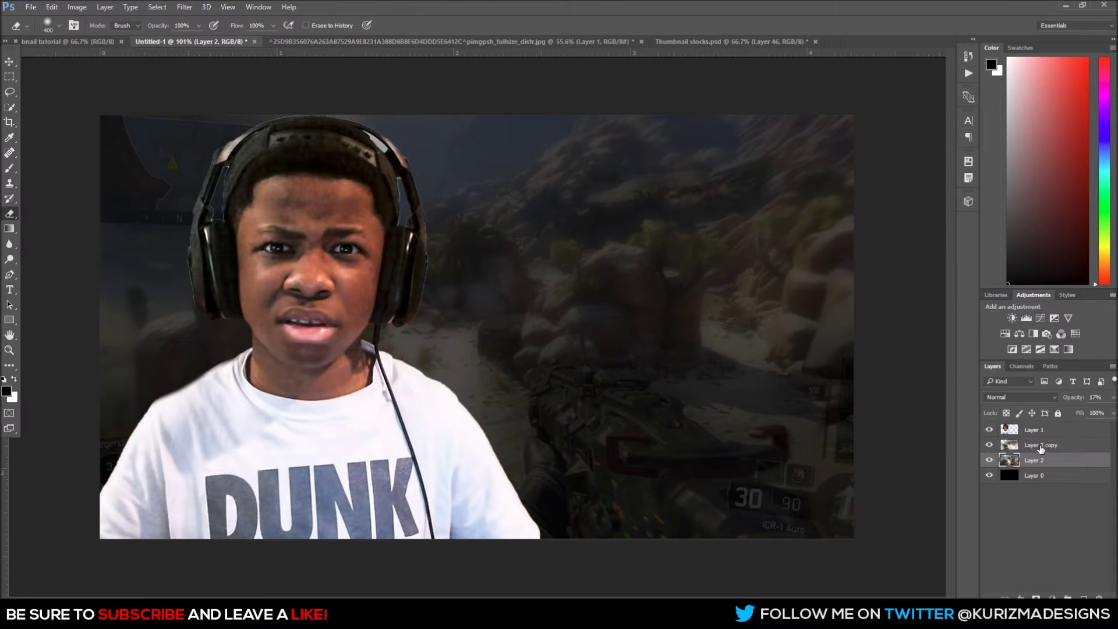
pyautogui.keyDown('shift'); pyautogui.click(1041, 445); pyautogui.keyUp('shift')
pyautogui.click(1113, 397)
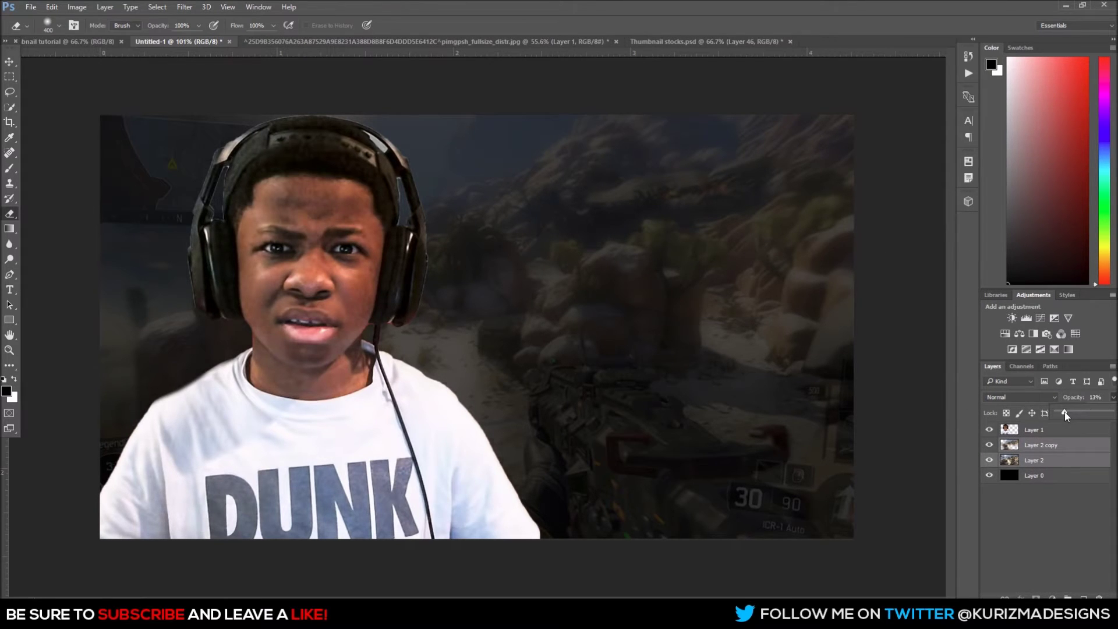
pyautogui.press('Down')
pyautogui.press('Down')
pyautogui.press('Down')
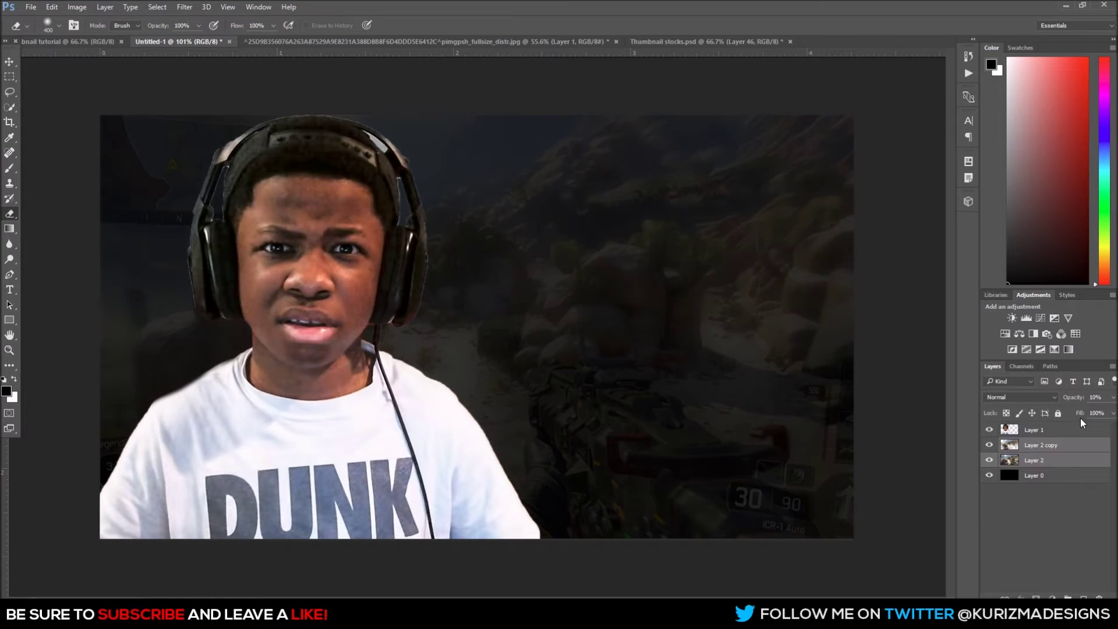
pyautogui.click(1061, 533)
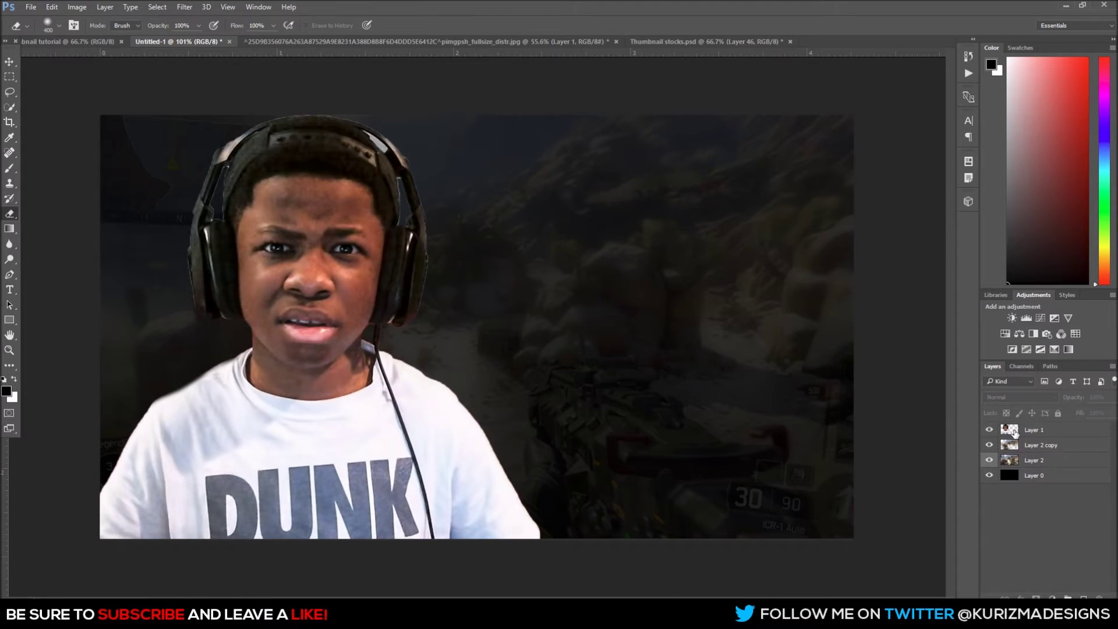
# Select the boy cut-out Layer 1 and toggle its visibility to compare the backdrop.
pyautogui.click(1014, 432)
pyautogui.click(988, 429)
pyautogui.click(988, 429)
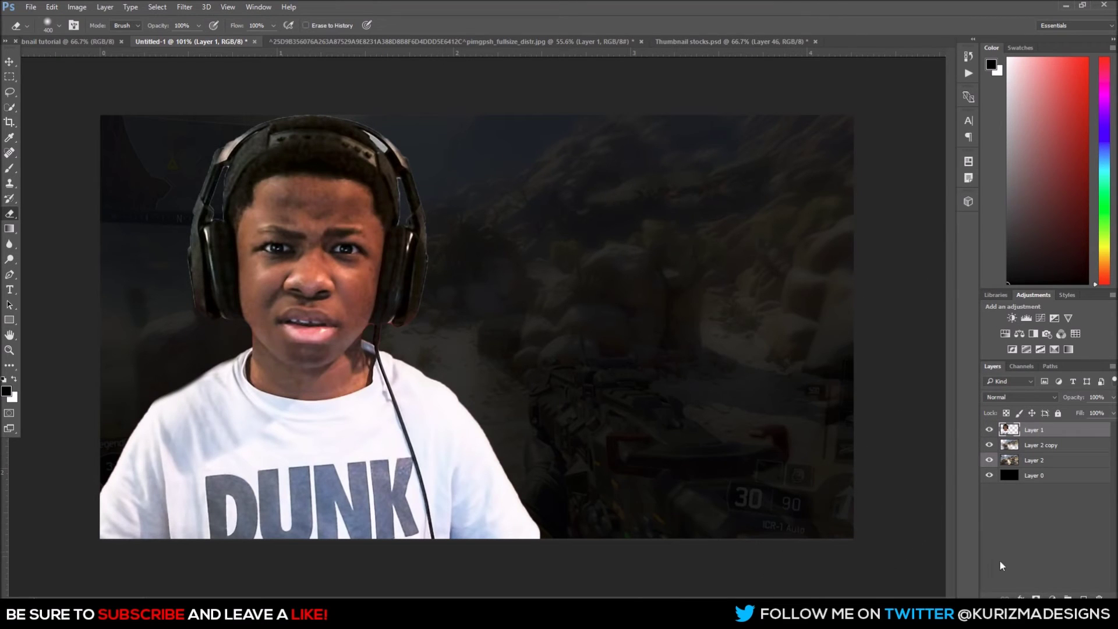
pyautogui.click(989, 430)
pyautogui.click(989, 429)
pyautogui.click(989, 430)
pyautogui.click(988, 430)
pyautogui.click(1020, 598)
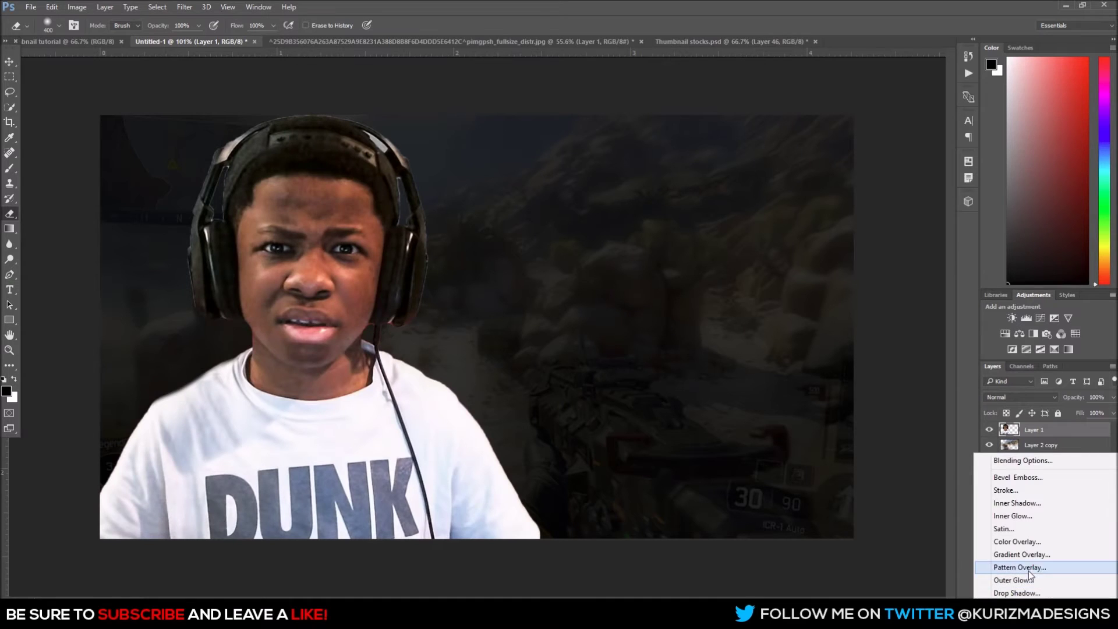
# Add a Drop Shadow to the boy and set its colour to teal.
pyautogui.click(1016, 593)
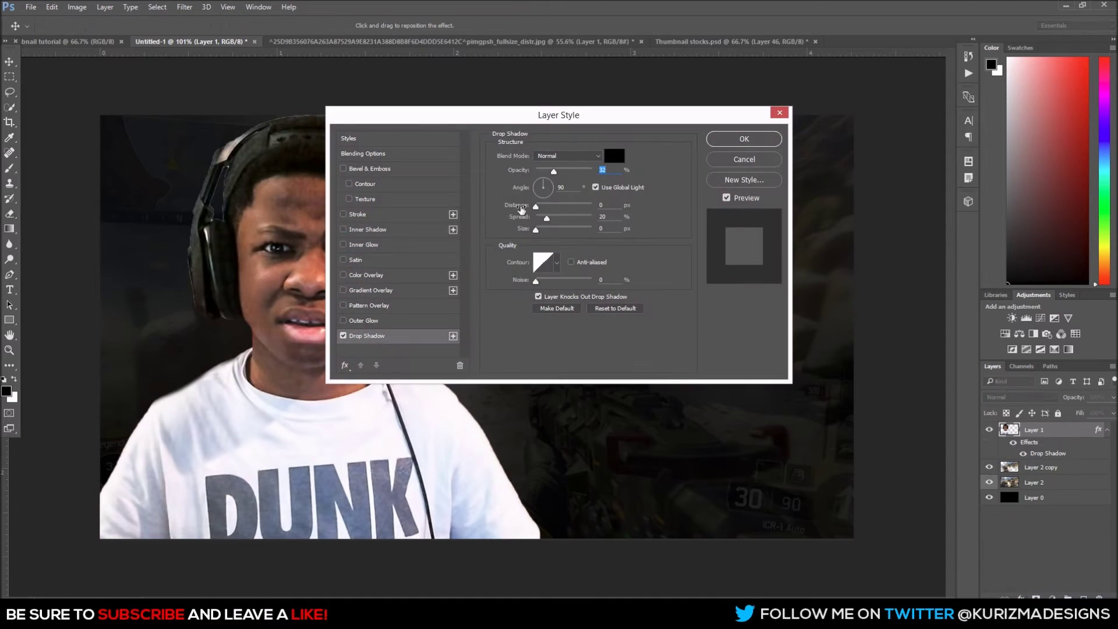
pyautogui.moveTo(536, 229); pyautogui.dragTo(564, 228)
pyautogui.moveTo(551, 120); pyautogui.dragTo(775, 295)
pyautogui.click(837, 332)
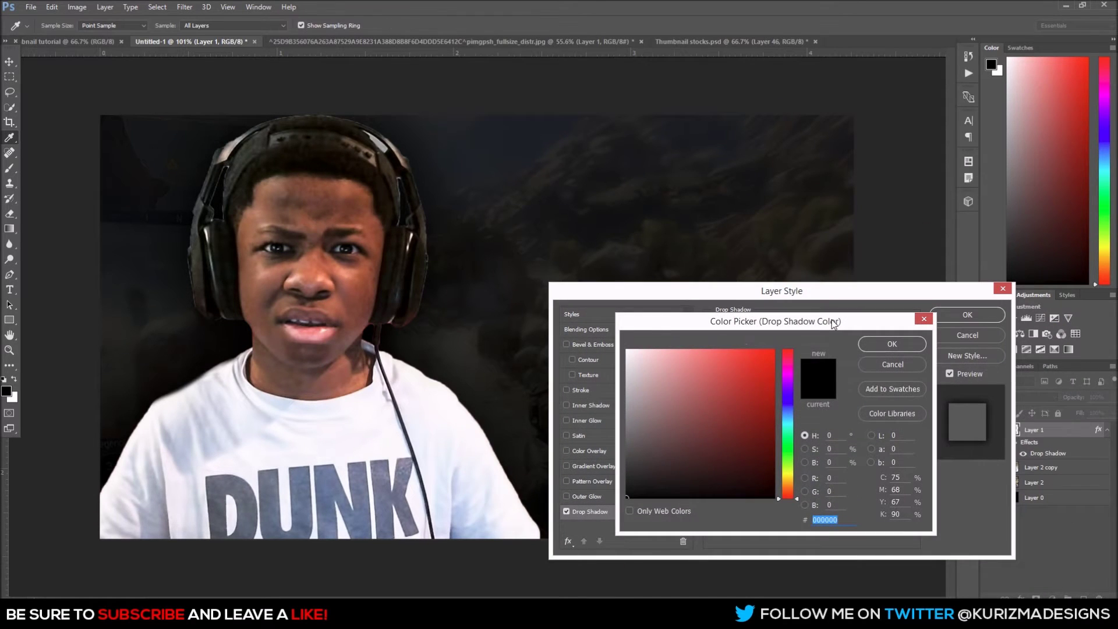
pyautogui.click(767, 480)
pyautogui.moveTo(767, 479); pyautogui.dragTo(775, 381)
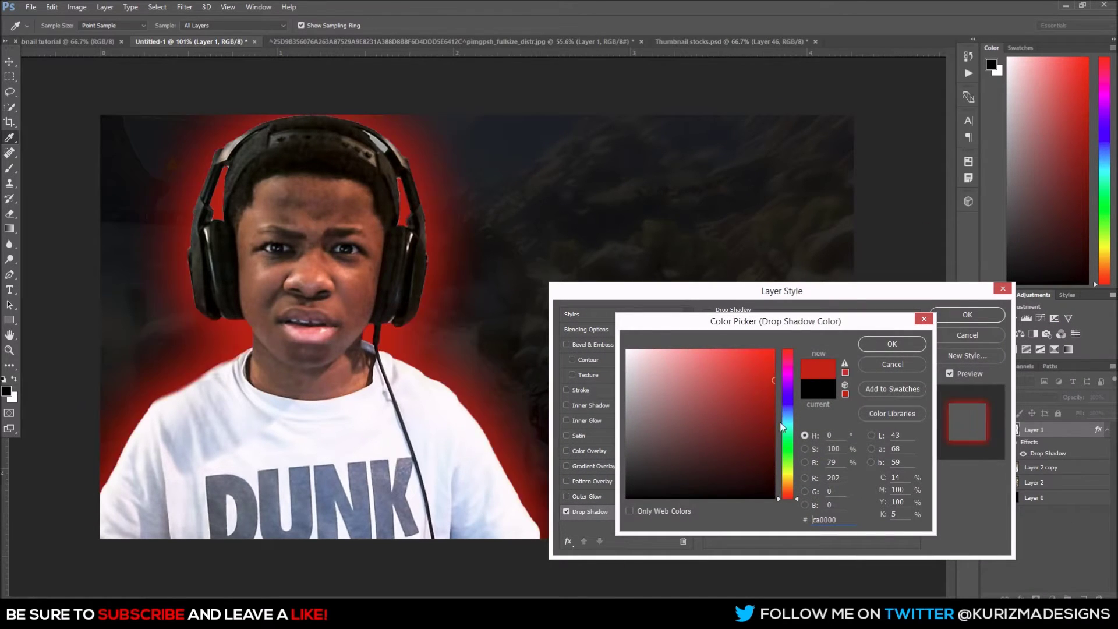
pyautogui.click(790, 446)
pyautogui.moveTo(789, 445); pyautogui.dragTo(791, 429)
pyautogui.click(891, 344)
# Set the teal glow to 83% opacity and 150 px size, then reduce its spread.
pyautogui.moveTo(814, 348); pyautogui.dragTo(805, 347)
pyautogui.moveTo(792, 407); pyautogui.dragTo(798, 407)
pyautogui.click(997, 313)
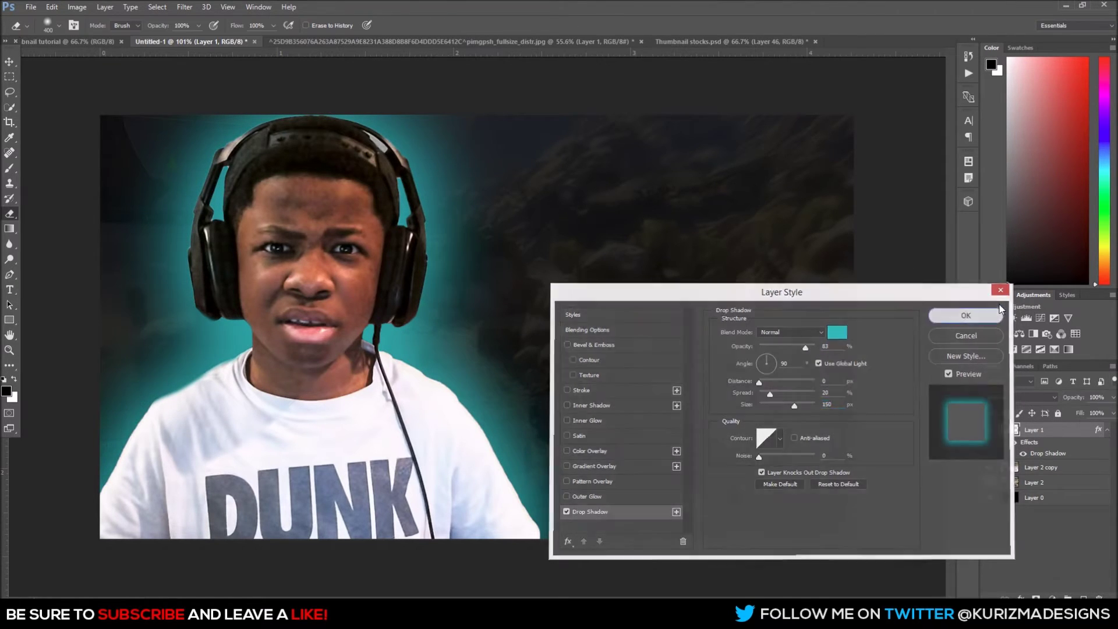
pyautogui.doubleClick(1046, 453)
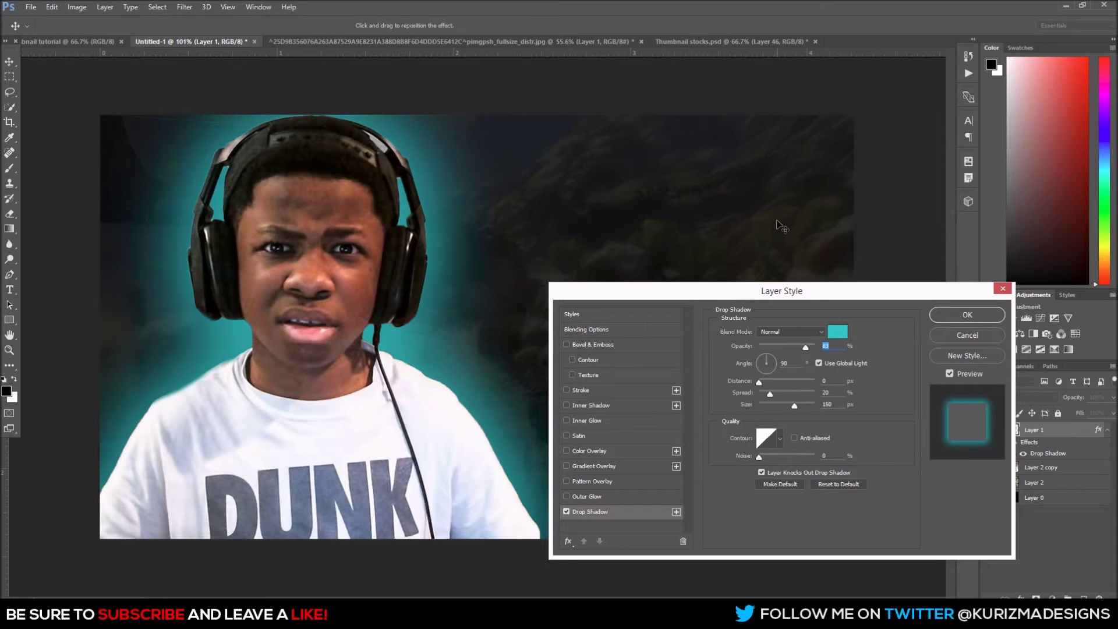
pyautogui.moveTo(776, 396); pyautogui.dragTo(767, 396)
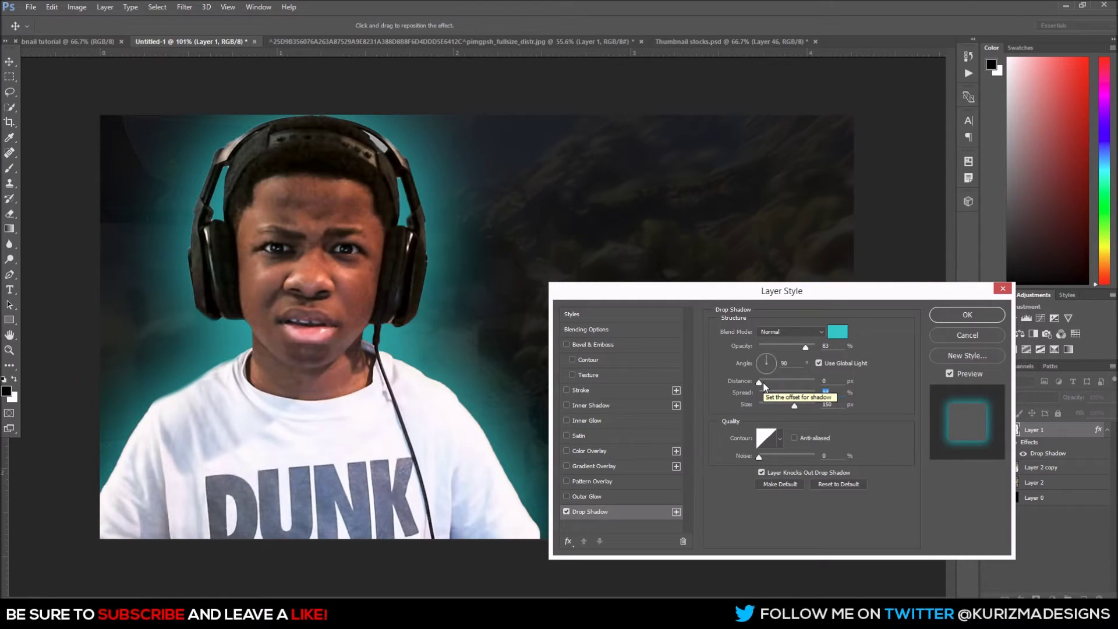
pyautogui.click(947, 315)
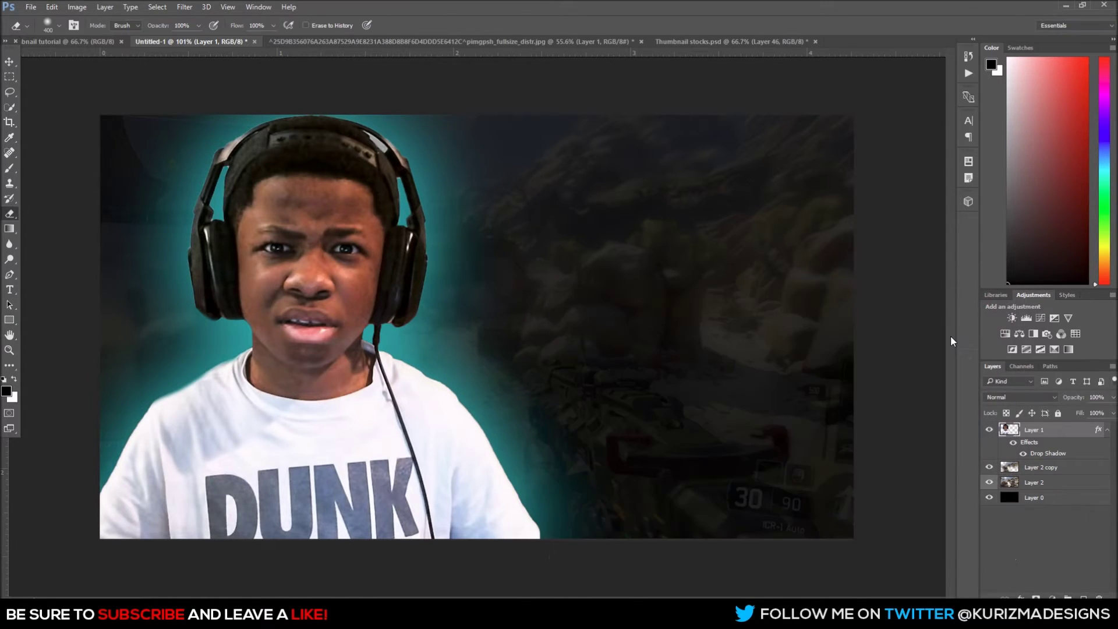
# Add a new empty Layer 3 above Layer 2 copy and pick the Brush tool.
pyautogui.click(1054, 468)
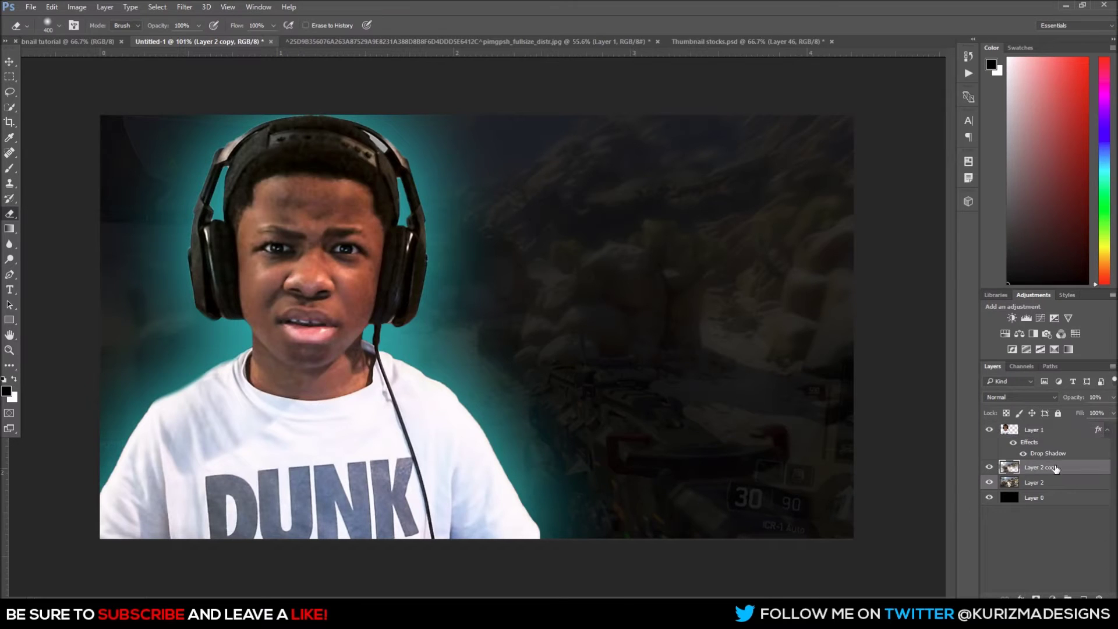
pyautogui.click(1083, 597)
pyautogui.scroll(-6, 748, 256)
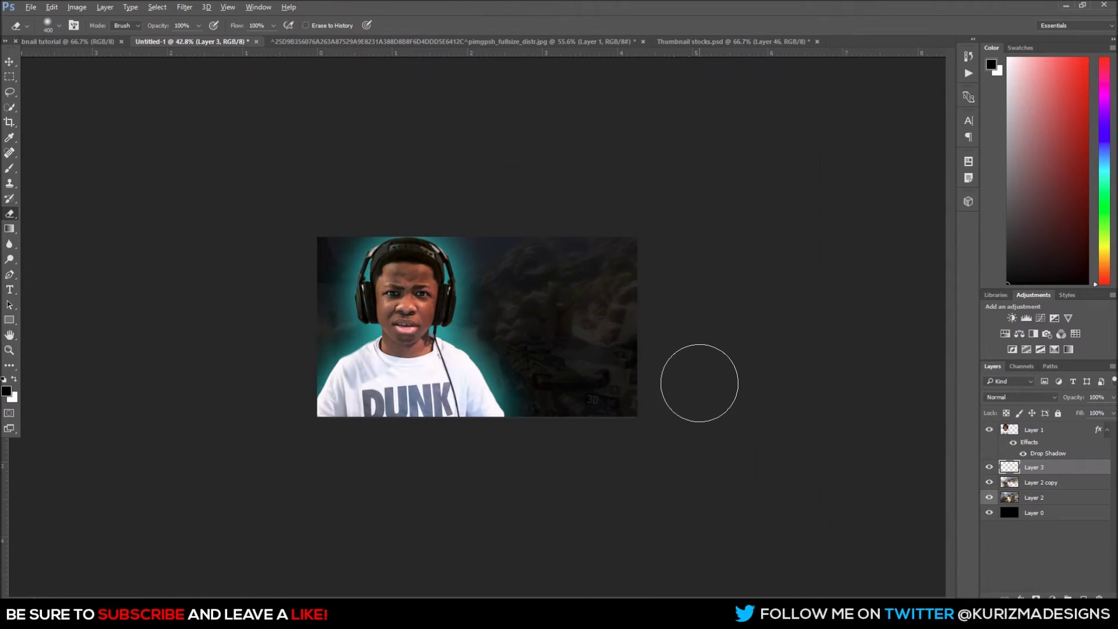
pyautogui.press('b')
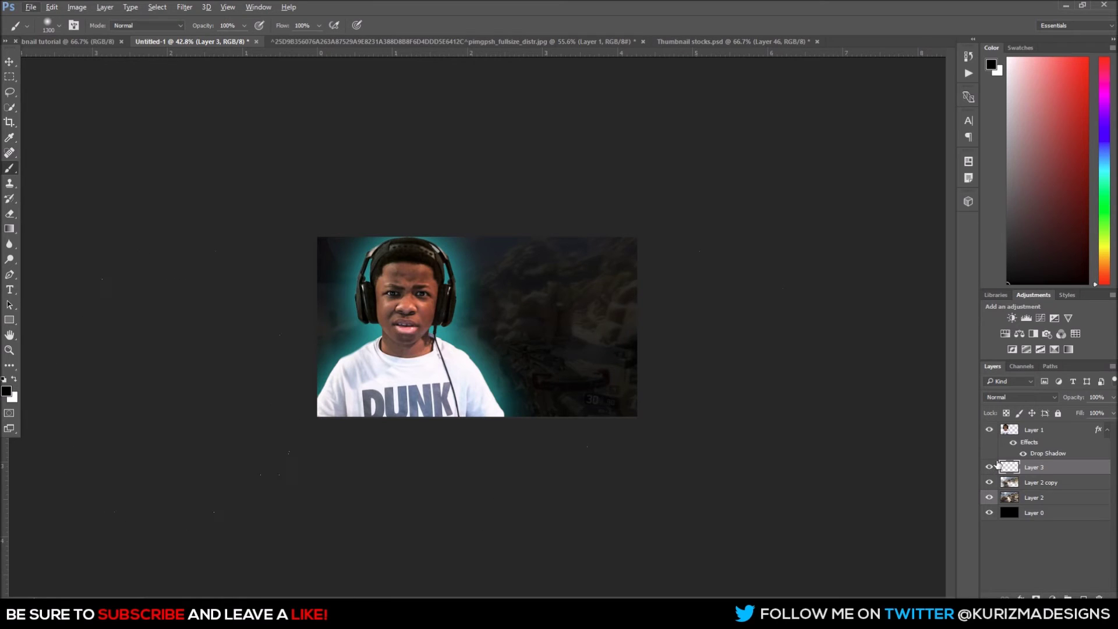
# Check the boy's drop shadow colour, then select Layer 3 and its foreground colour.
pyautogui.doubleClick(1039, 455)
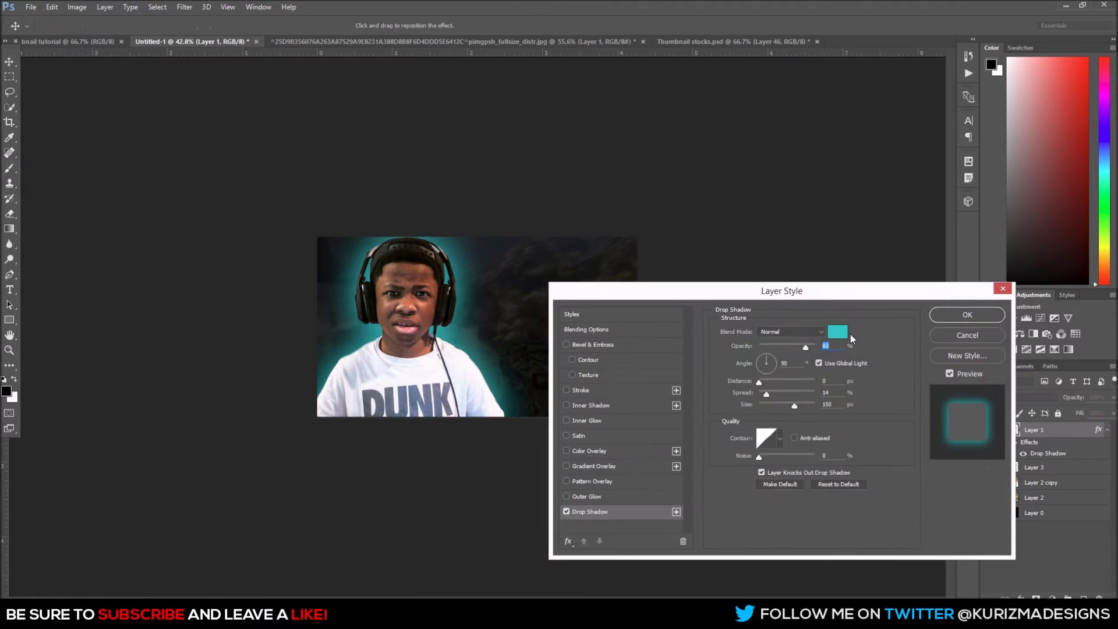
pyautogui.click(843, 332)
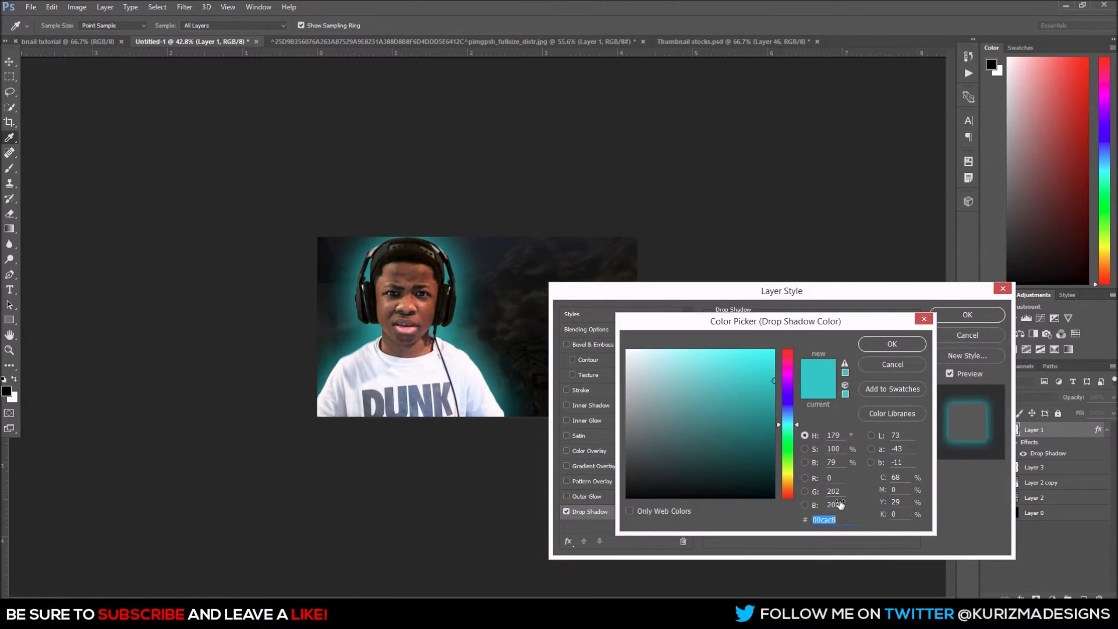
pyautogui.click(892, 365)
pyautogui.click(968, 336)
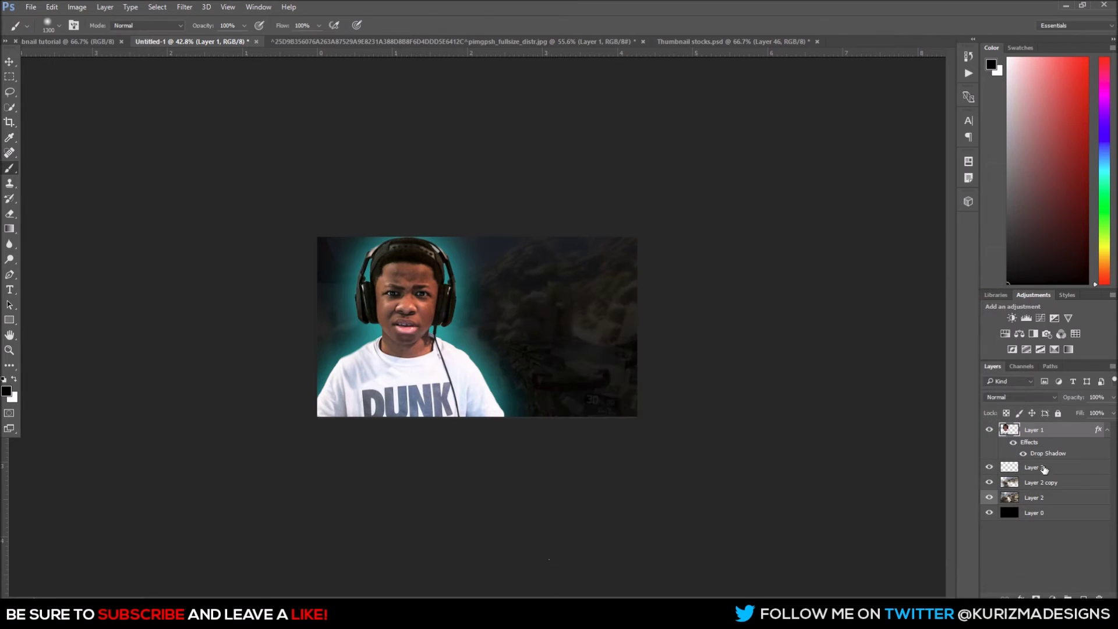
pyautogui.click(1042, 468)
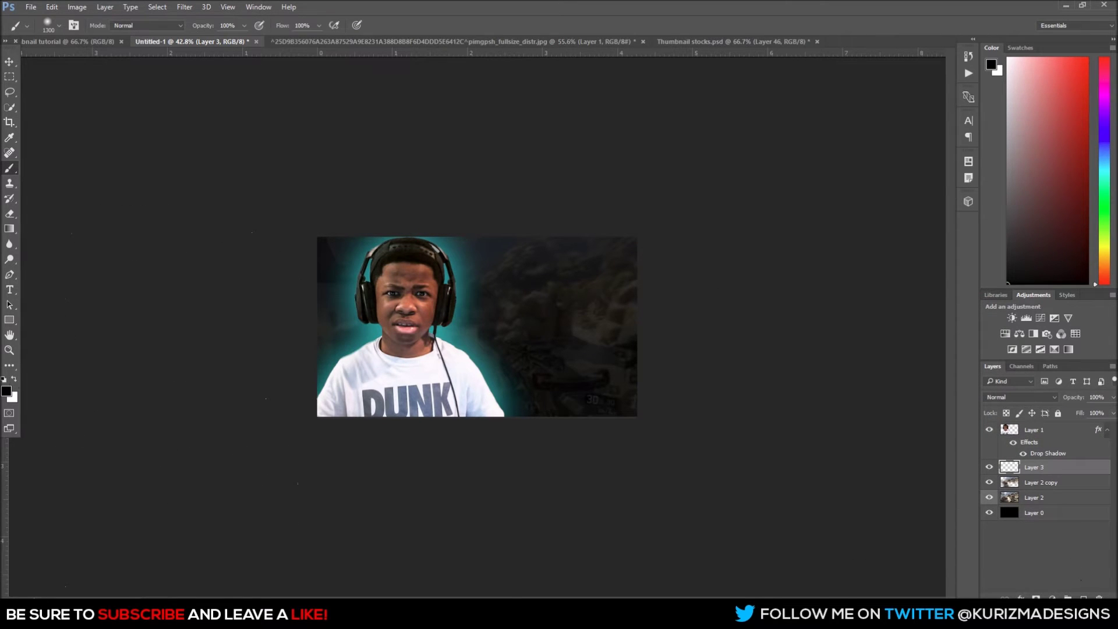
pyautogui.click(6, 391)
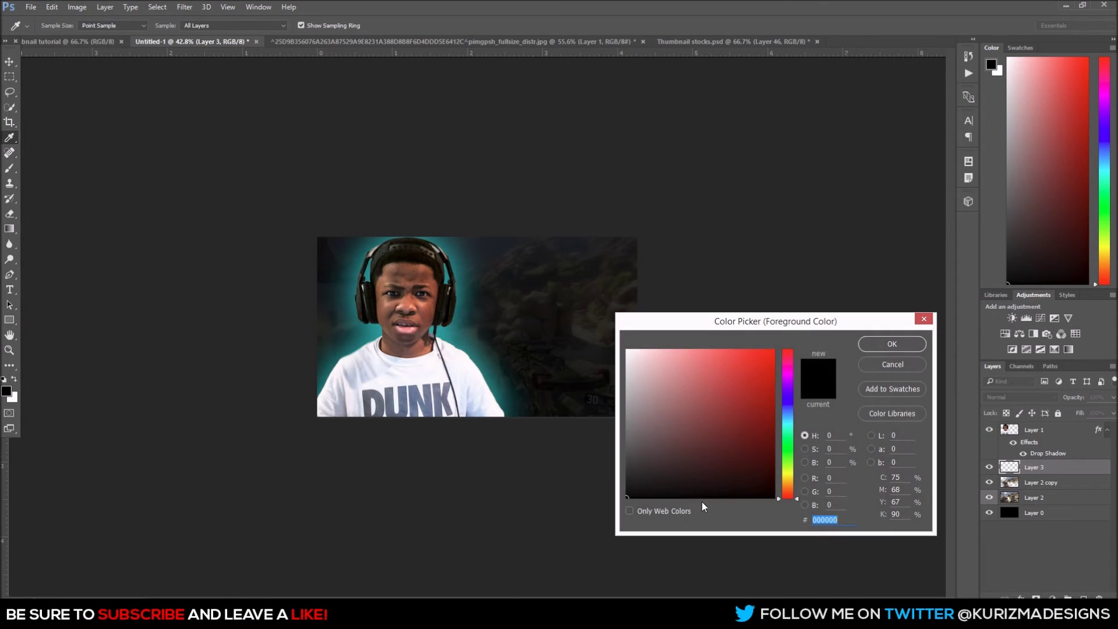
# Brush teal 00cac8 over the lower background on Layer 3, undoing stray strokes.
pyautogui.write('00cac8')
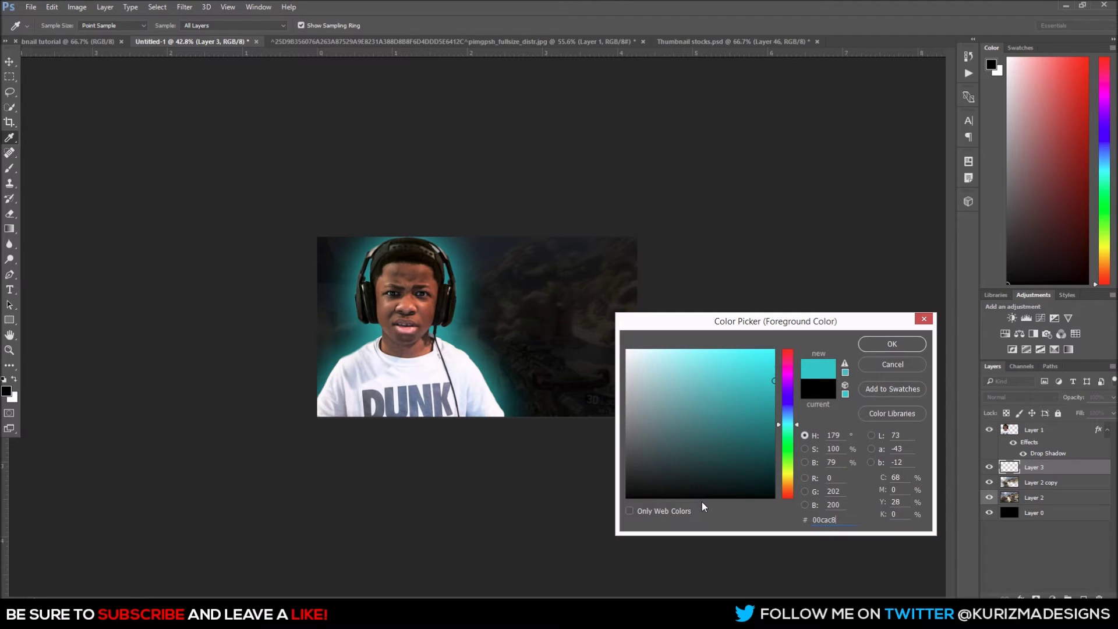
pyautogui.click(874, 345)
pyautogui.scroll(-3, 507, 414)
pyautogui.moveTo(499, 425); pyautogui.dragTo(578, 442)
pyautogui.scroll(2, 624, 442)
pyautogui.scroll(5, 625, 443)
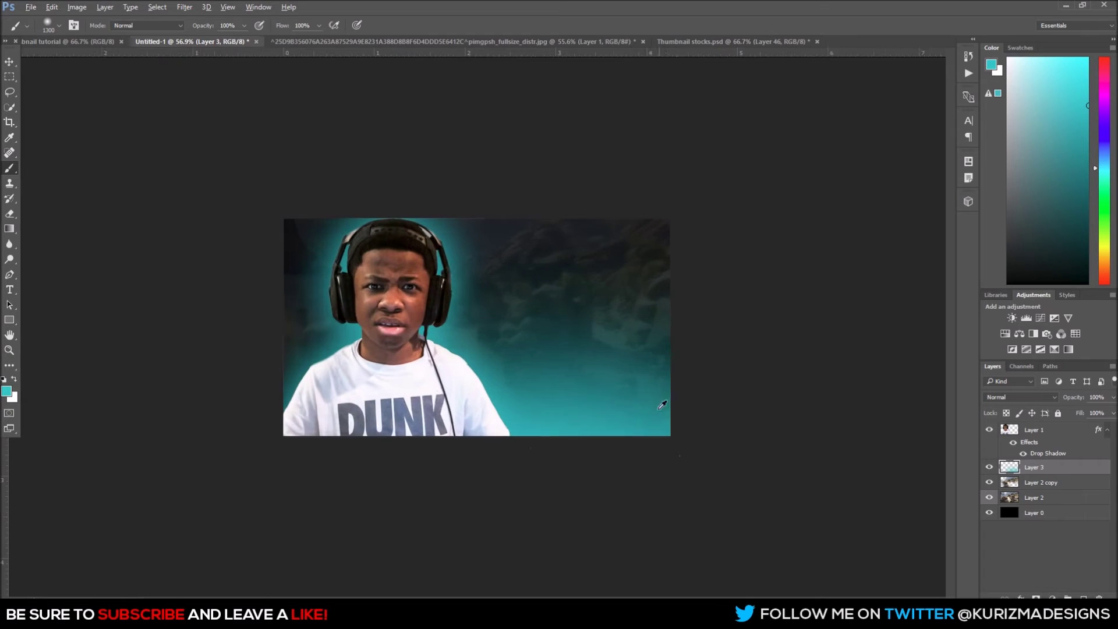
pyautogui.hotkey('ctrl', 'z')
pyautogui.scroll(-5, 671, 466)
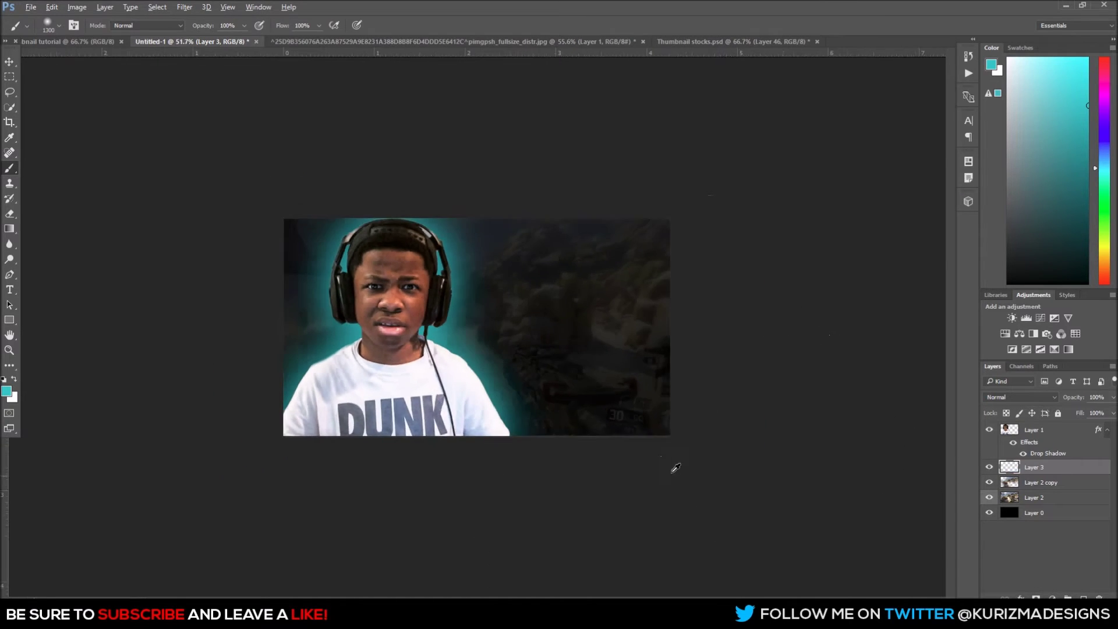
pyautogui.scroll(-4, 552, 441)
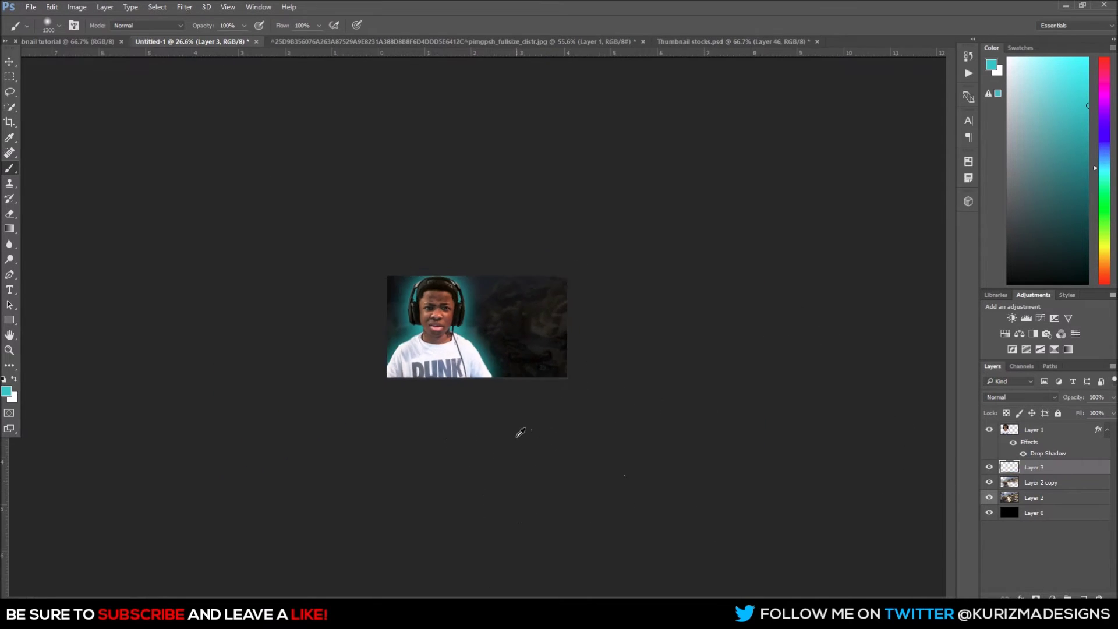
pyautogui.scroll(3, 482, 359)
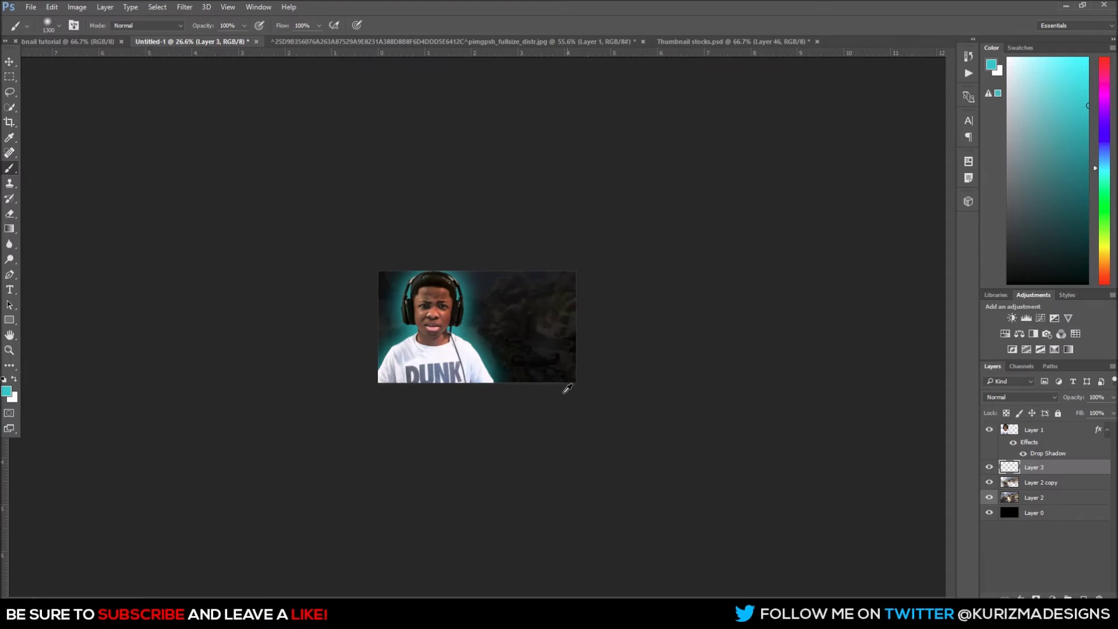
pyautogui.scroll(2, 542, 295)
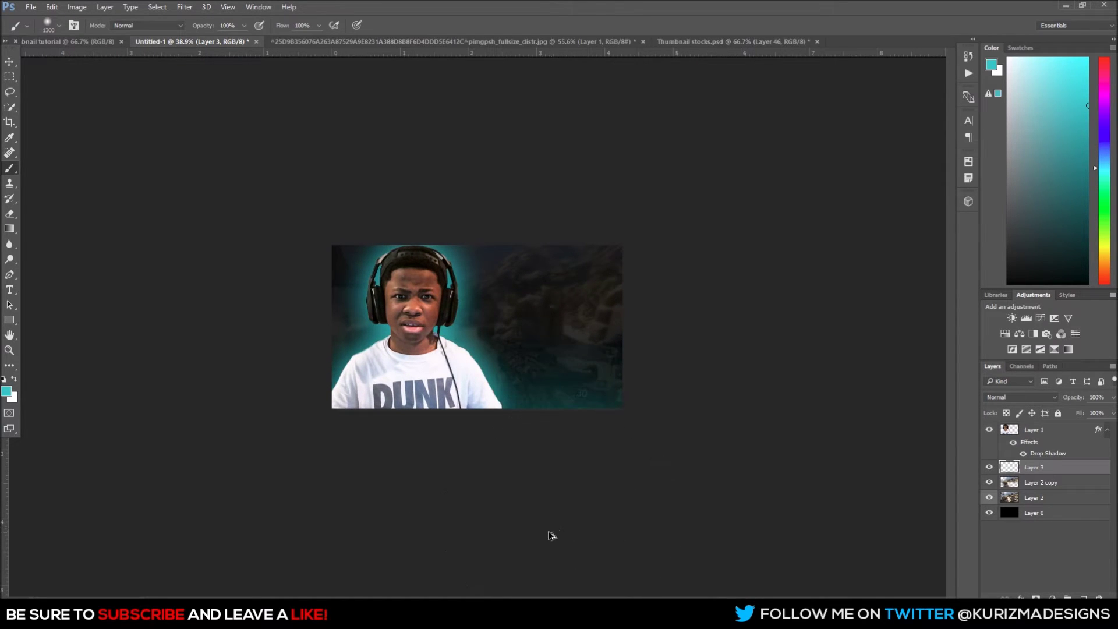
pyautogui.hotkey('ctrl', 'z')
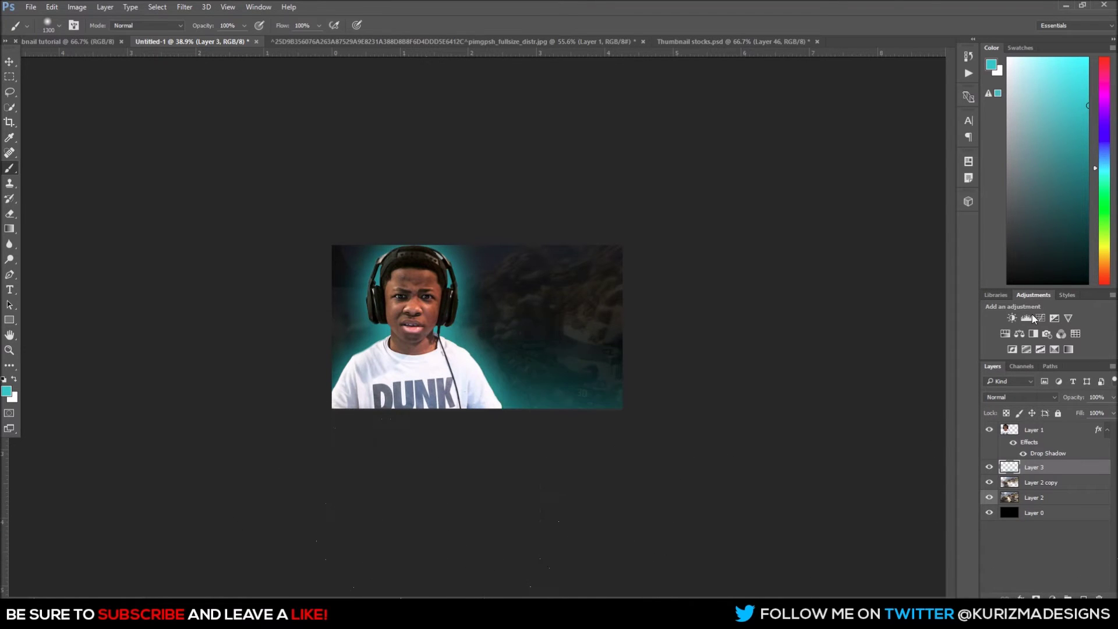
pyautogui.scroll(4, 609, 507)
# Lower Layer 3's fill to 65%.
pyautogui.click(1112, 412)
pyautogui.moveTo(1109, 428); pyautogui.dragTo(1091, 428)
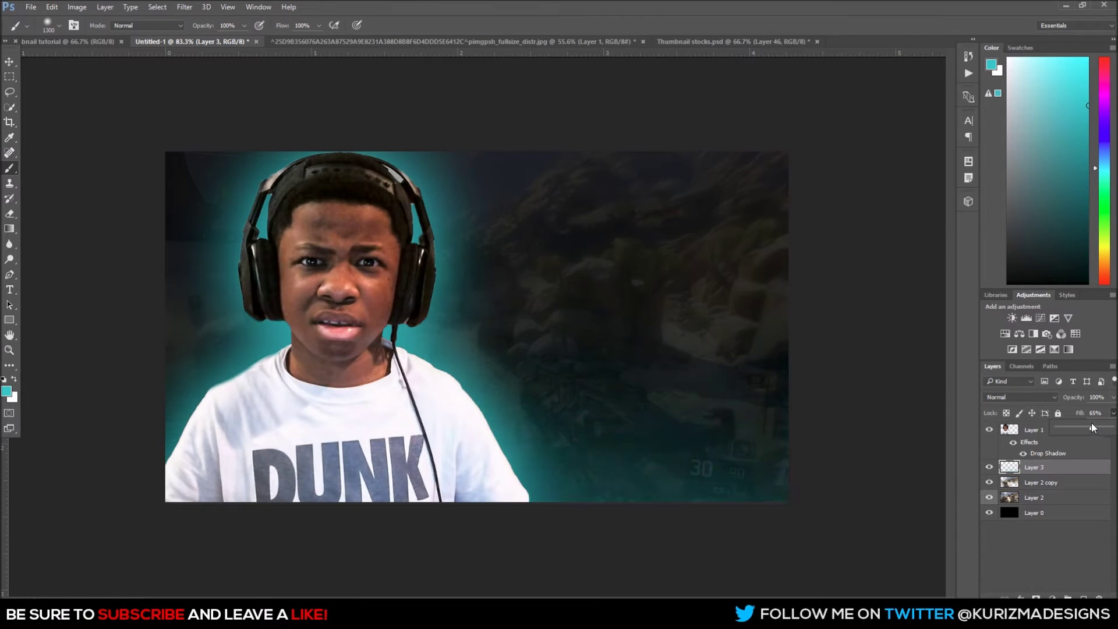
pyautogui.click(1072, 557)
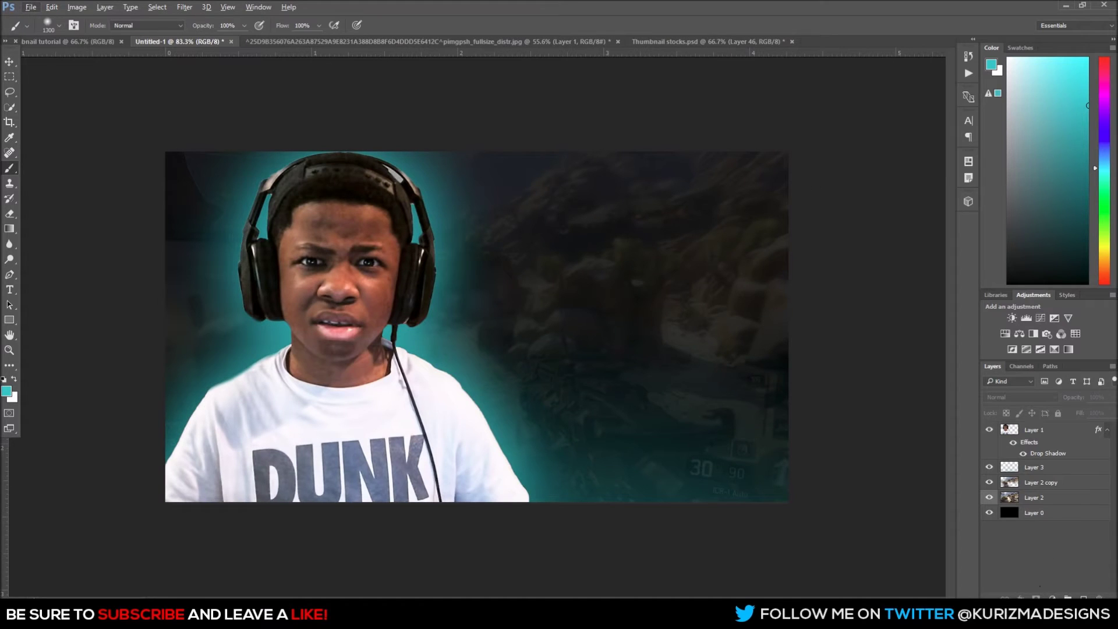
pyautogui.click(1050, 471)
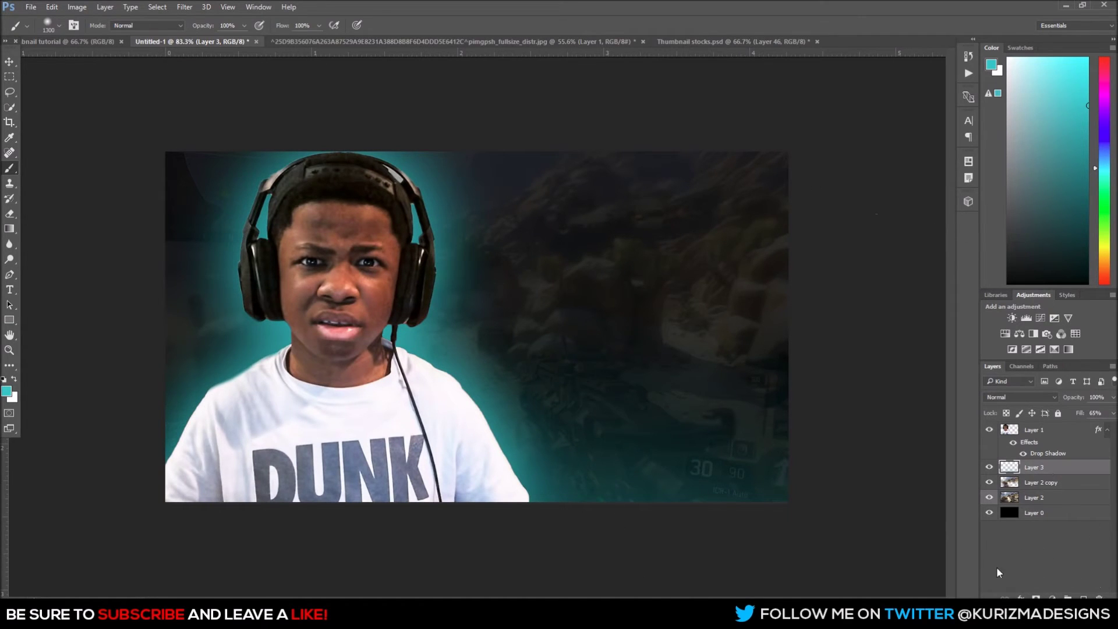
pyautogui.click(1020, 598)
# Give Layer 3 a Color Overlay in bright teal 00d8d5 instead of white.
pyautogui.click(1011, 539)
pyautogui.click(837, 331)
pyautogui.moveTo(791, 435); pyautogui.dragTo(790, 429)
pyautogui.moveTo(778, 387); pyautogui.dragTo(773, 371)
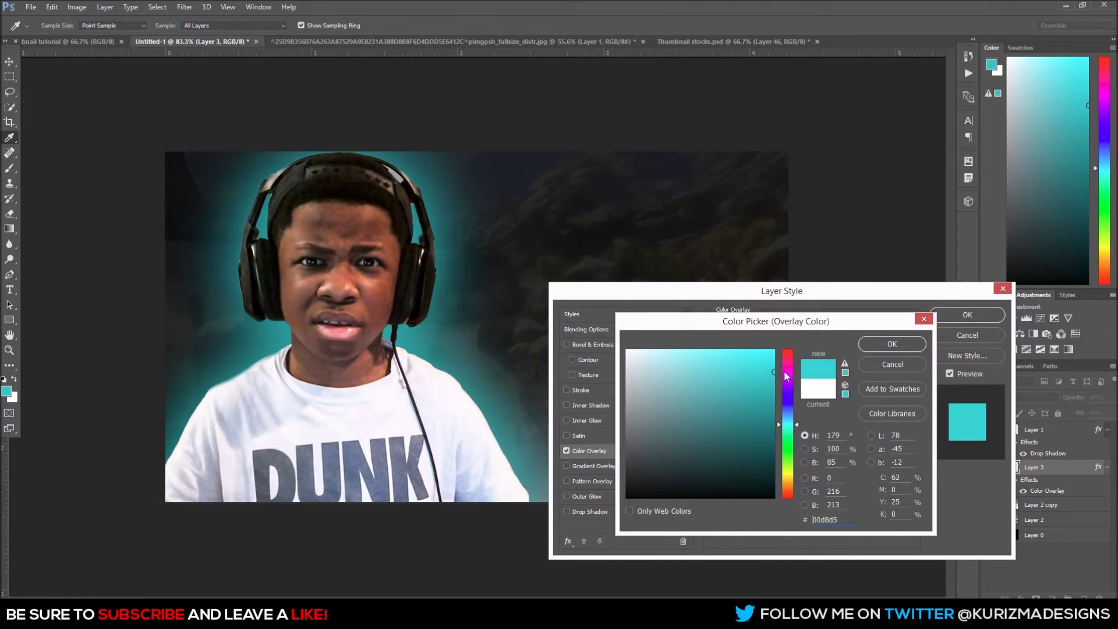